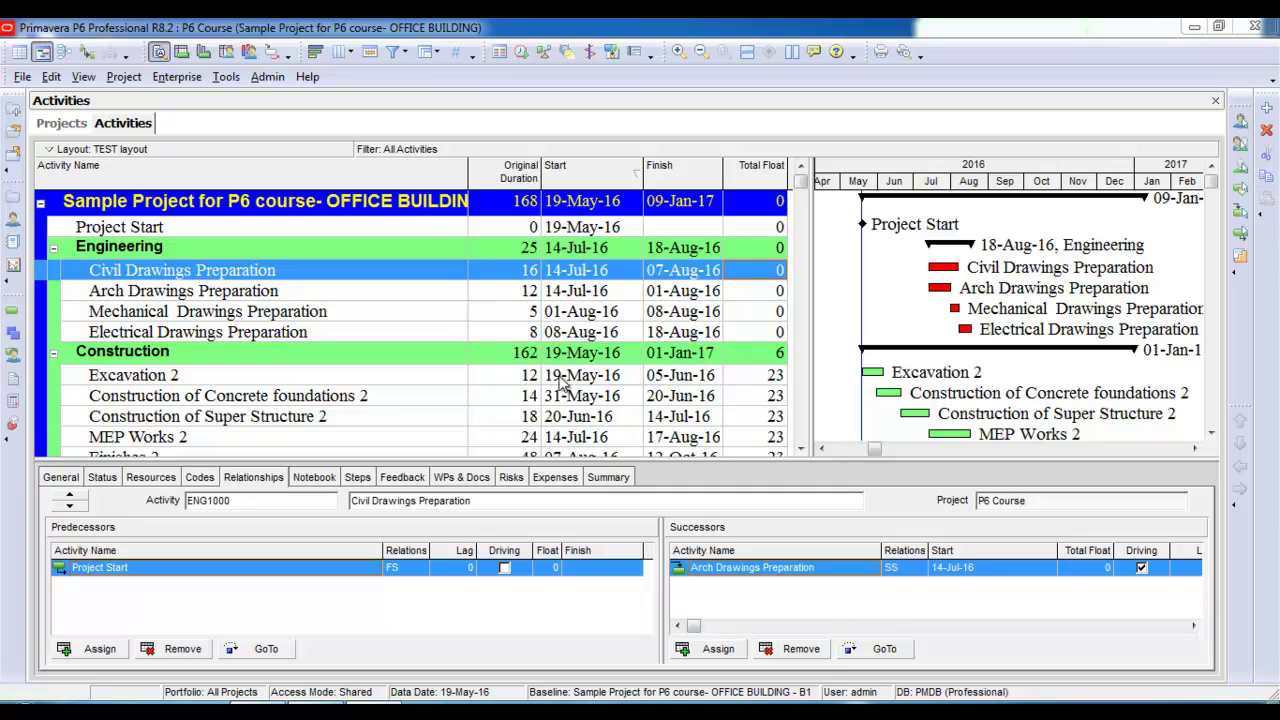
Step: Display the Resources list and the Resource Usage Profile histogram in the bottom panes
left_click(150, 478)
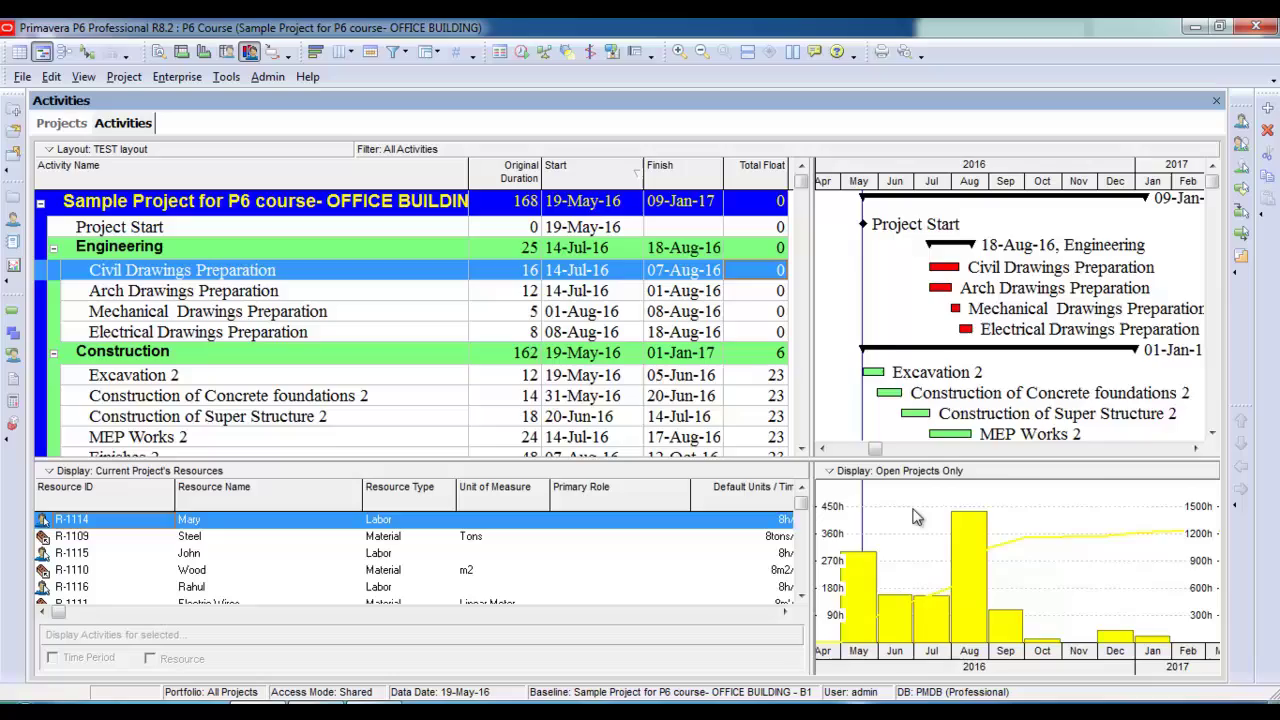
Step: Set the histogram timescale's date interval to Month/Week
right_click(922, 558)
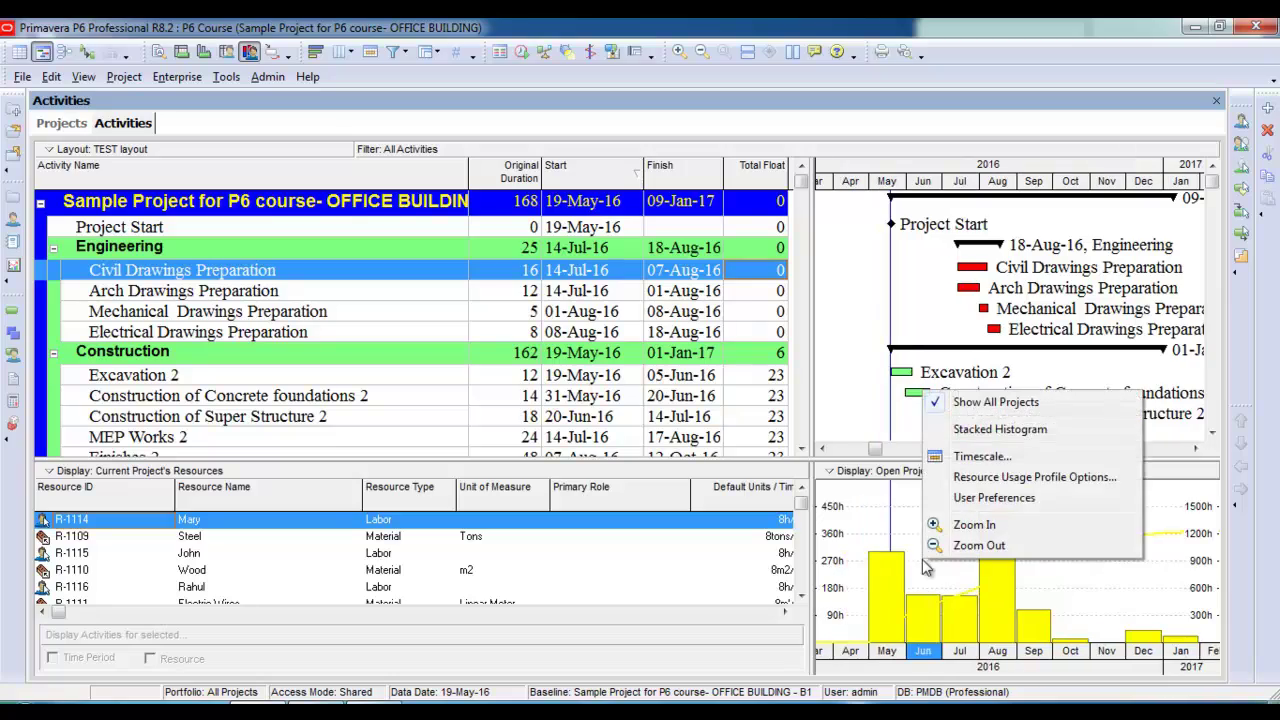
left_click(984, 458)
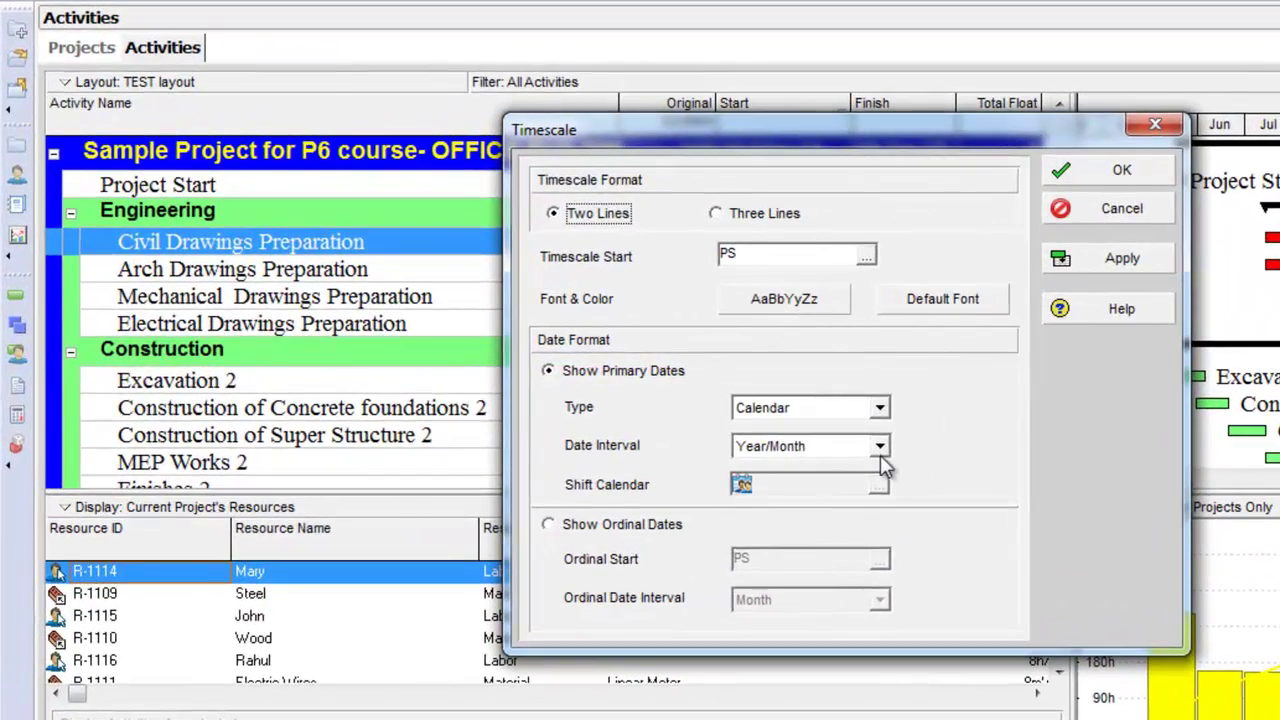
left_click(669, 425)
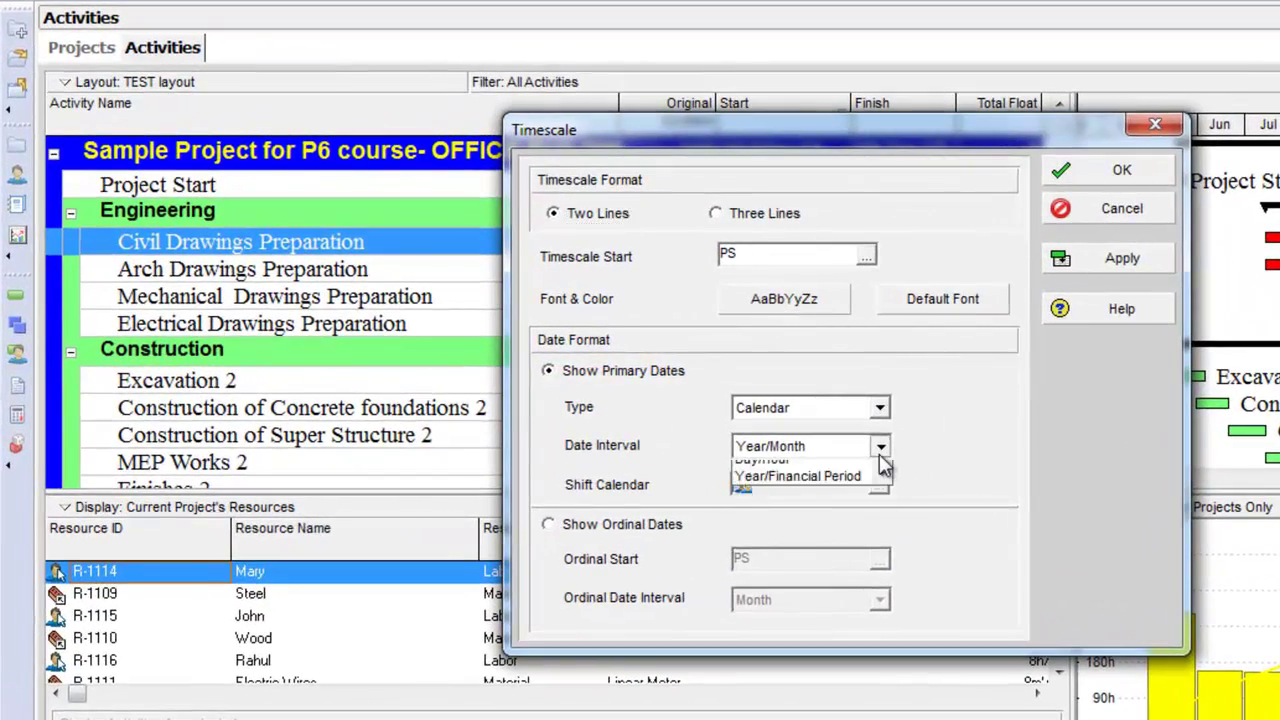
scroll(883, 505, "up", 1)
left_click(860, 519)
left_click(1110, 258)
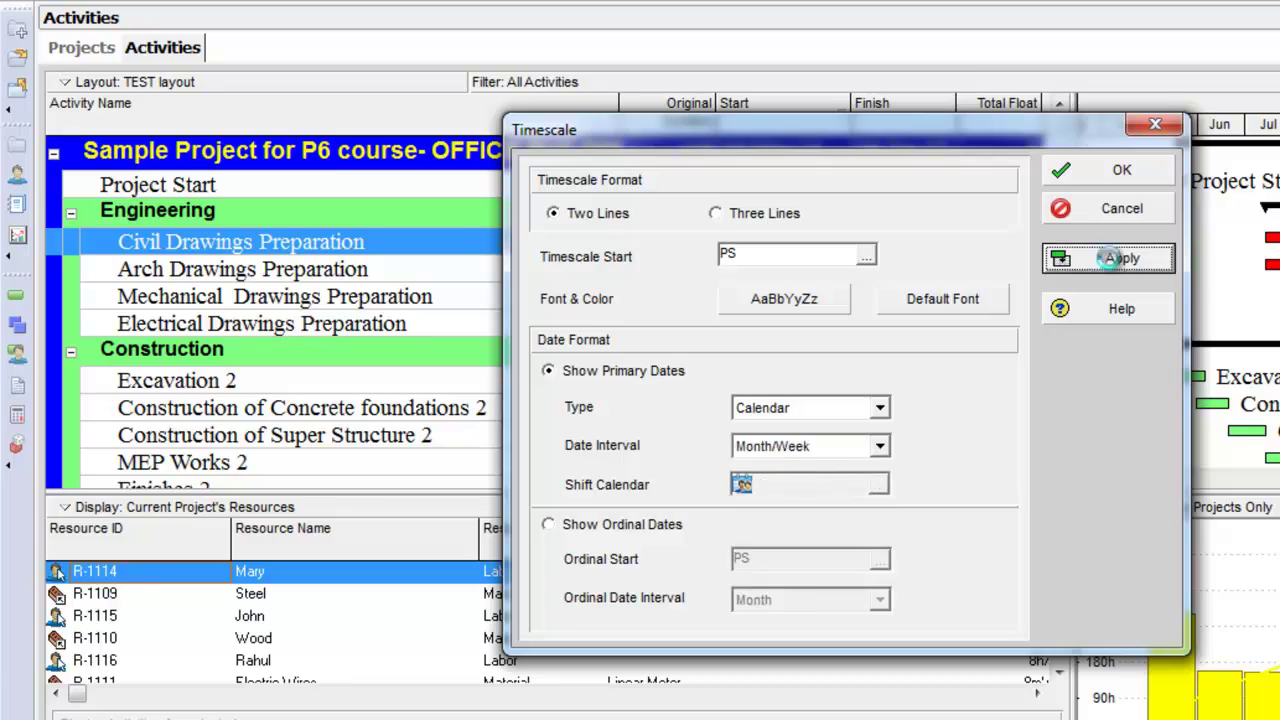
left_click(1140, 176)
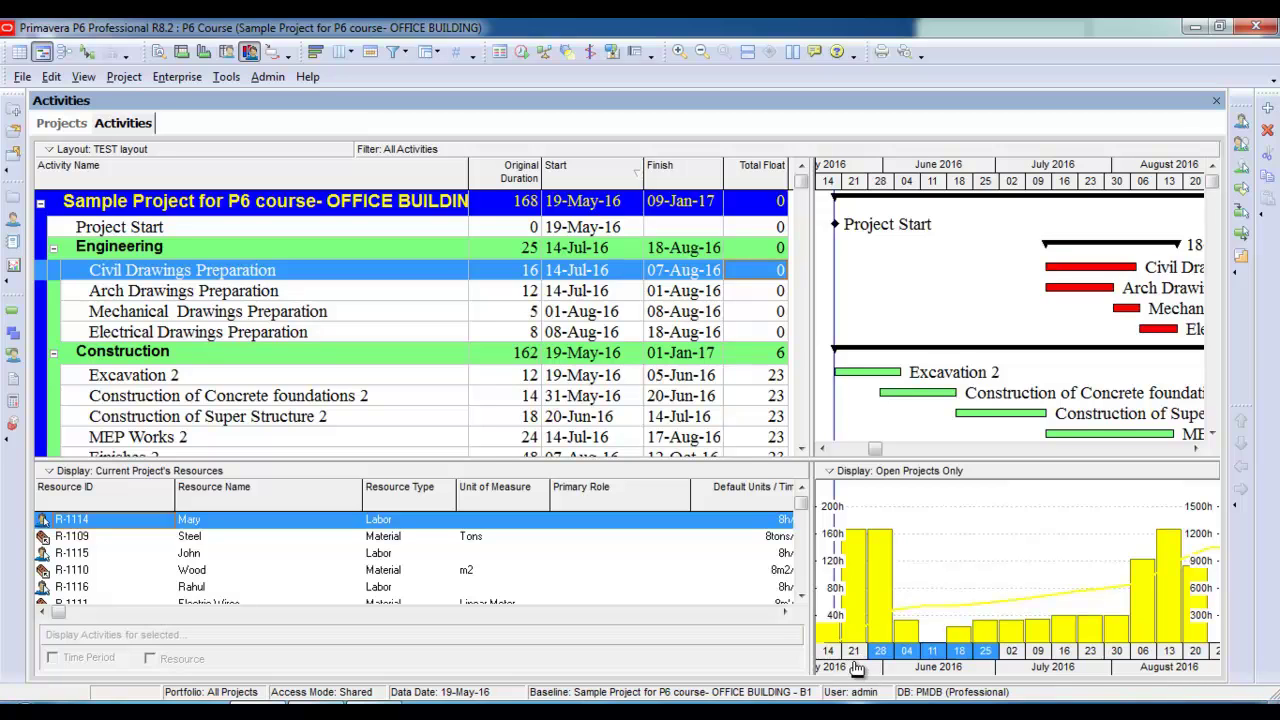
Step: Enlarge the resource list and preview usage of resources R-1115, R-1116 and R-1117
left_click_drag(856, 668, 873, 655)
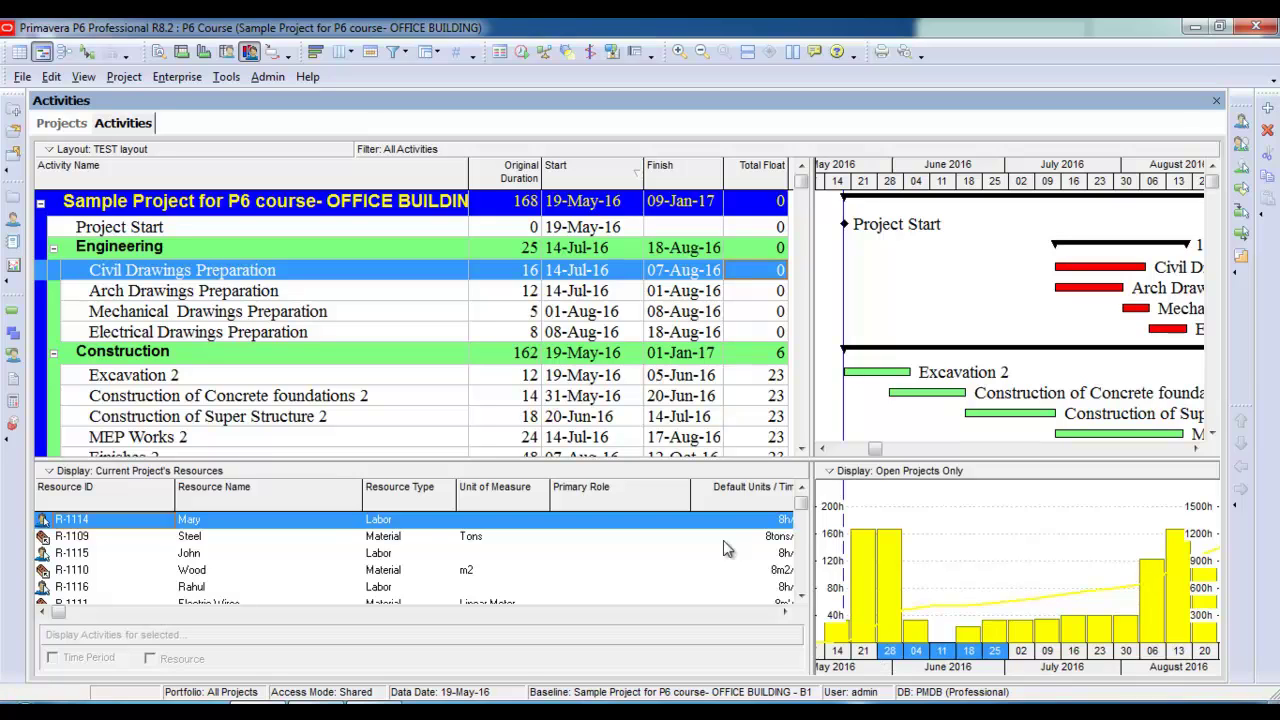
left_click_drag(395, 462, 392, 413)
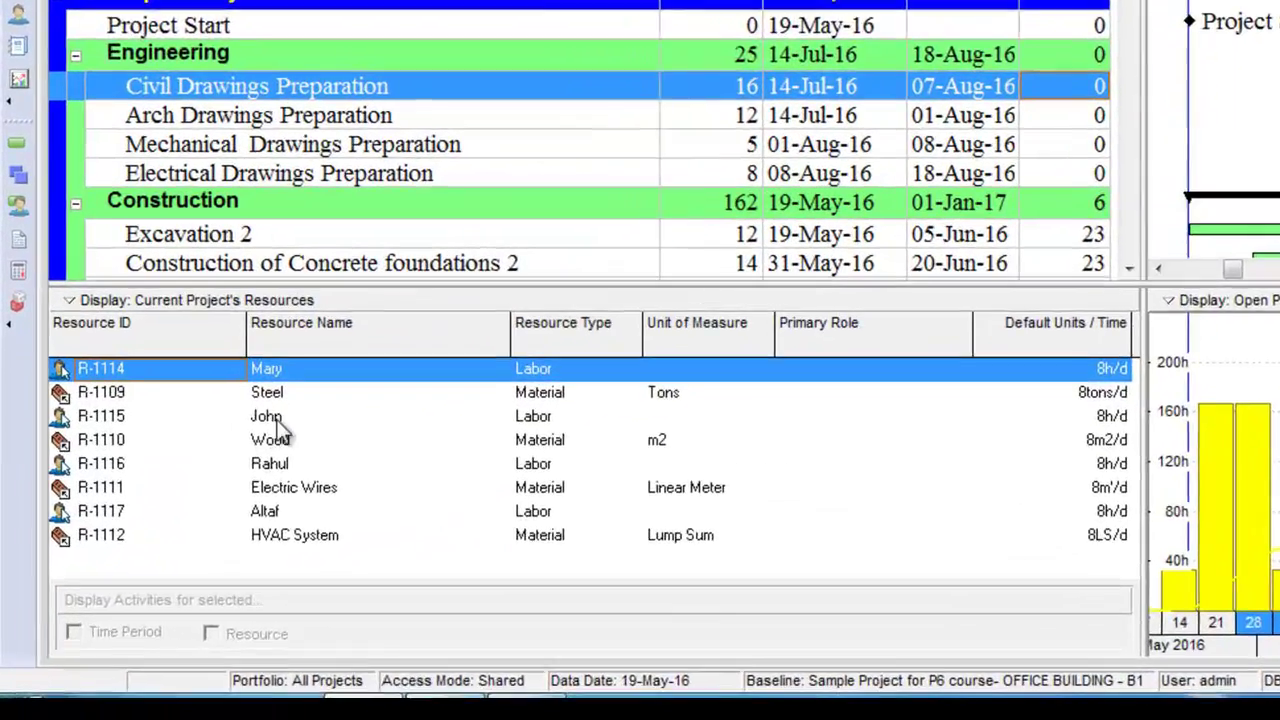
left_click(196, 506)
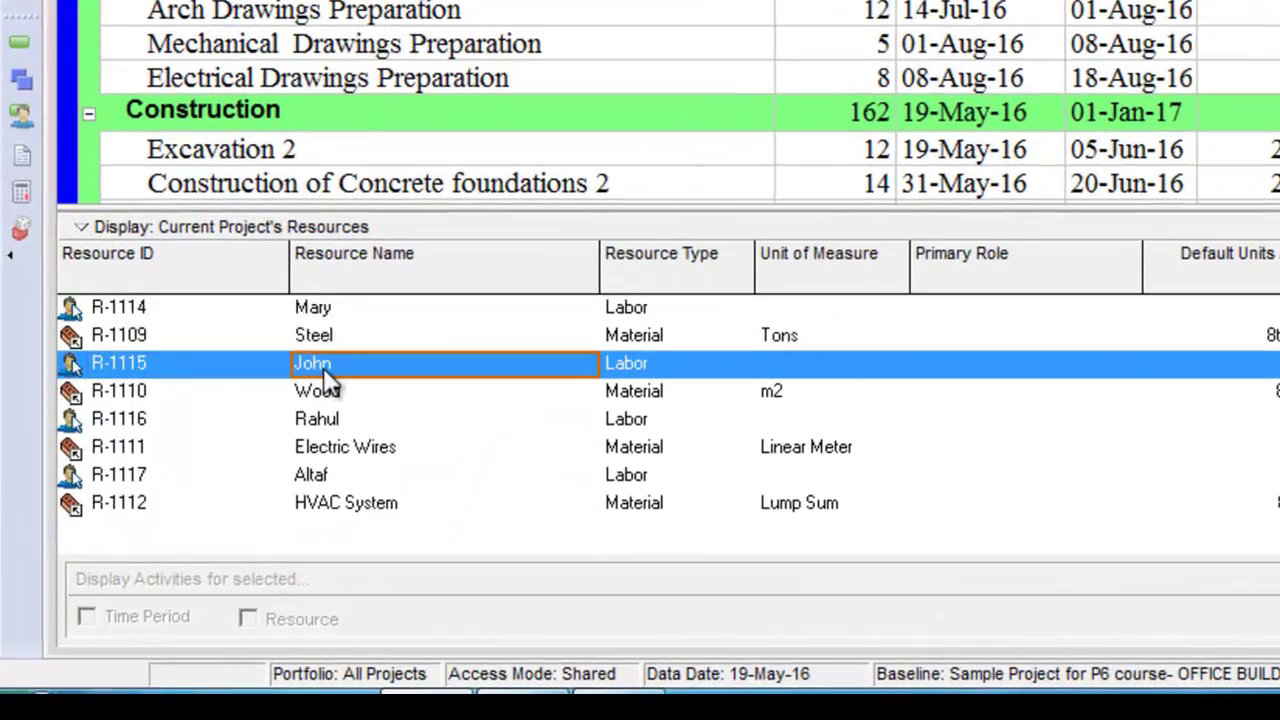
left_click(318, 418)
left_click(312, 480)
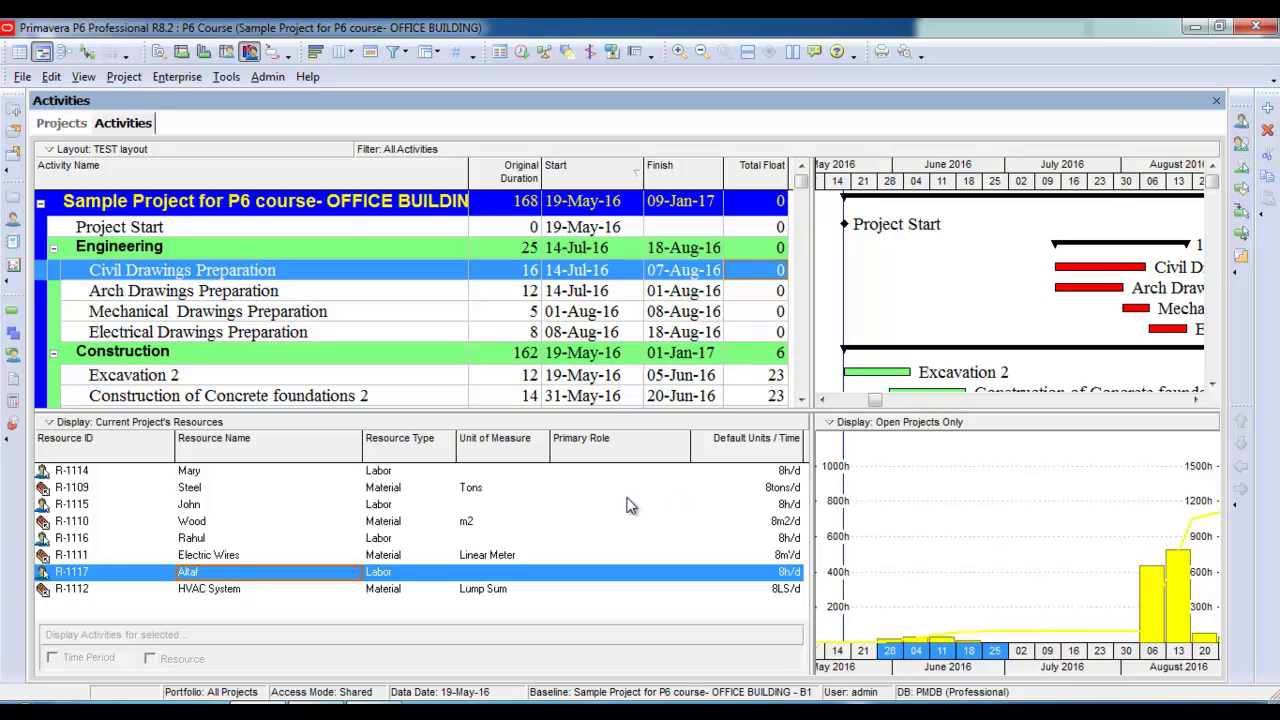
Step: Select resources R-1114 through R-1117 together and compress the timeline to show more months
left_click(230, 472, "ctrl")
left_click(200, 505, "ctrl")
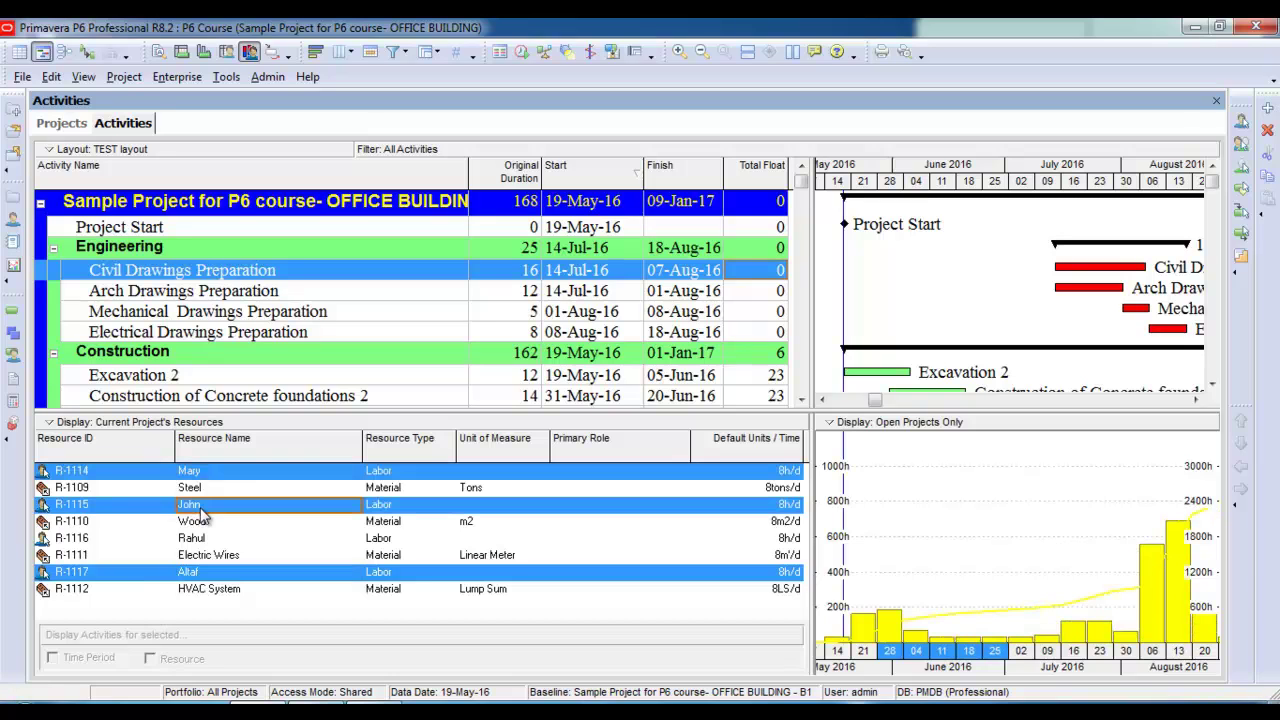
left_click(197, 538, "ctrl")
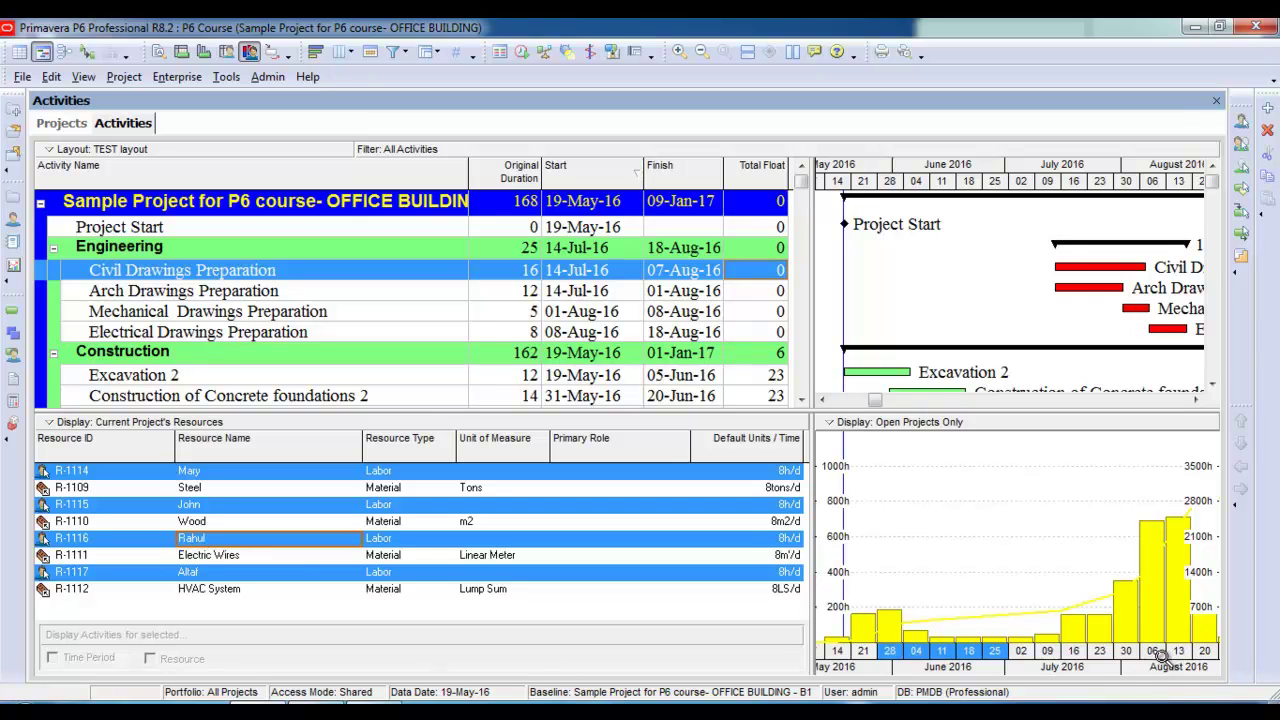
left_click_drag(1160, 652, 872, 654)
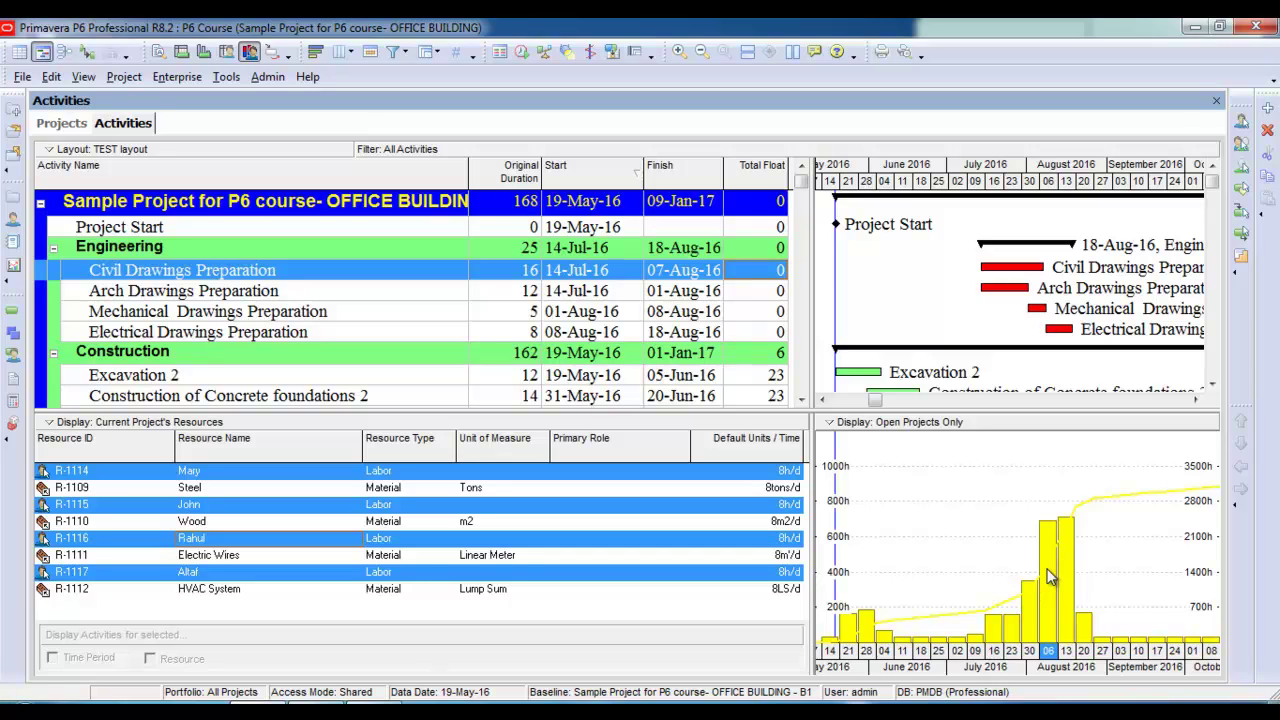
Step: Narrow the selection to resource R-1114 so the histogram charts only its weekly hours
key("Home")
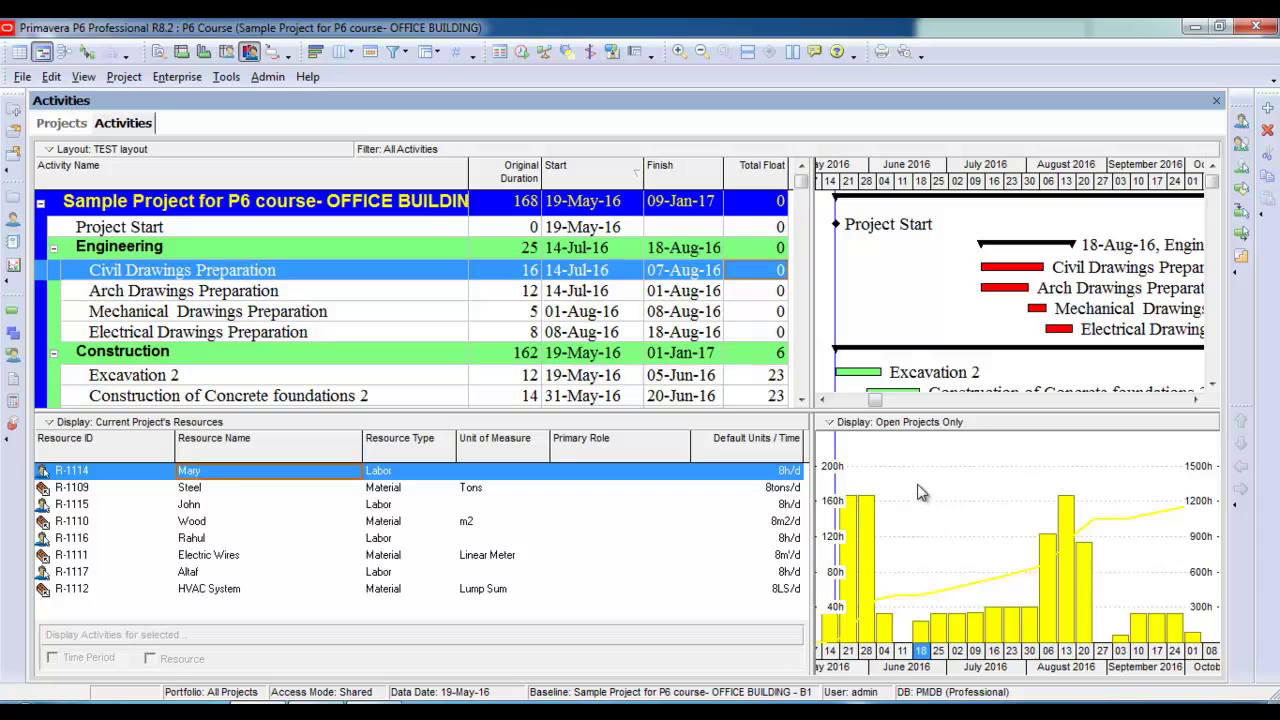
Step: Switch the resource usage profile display to Stacked Histogram
right_click(920, 492)
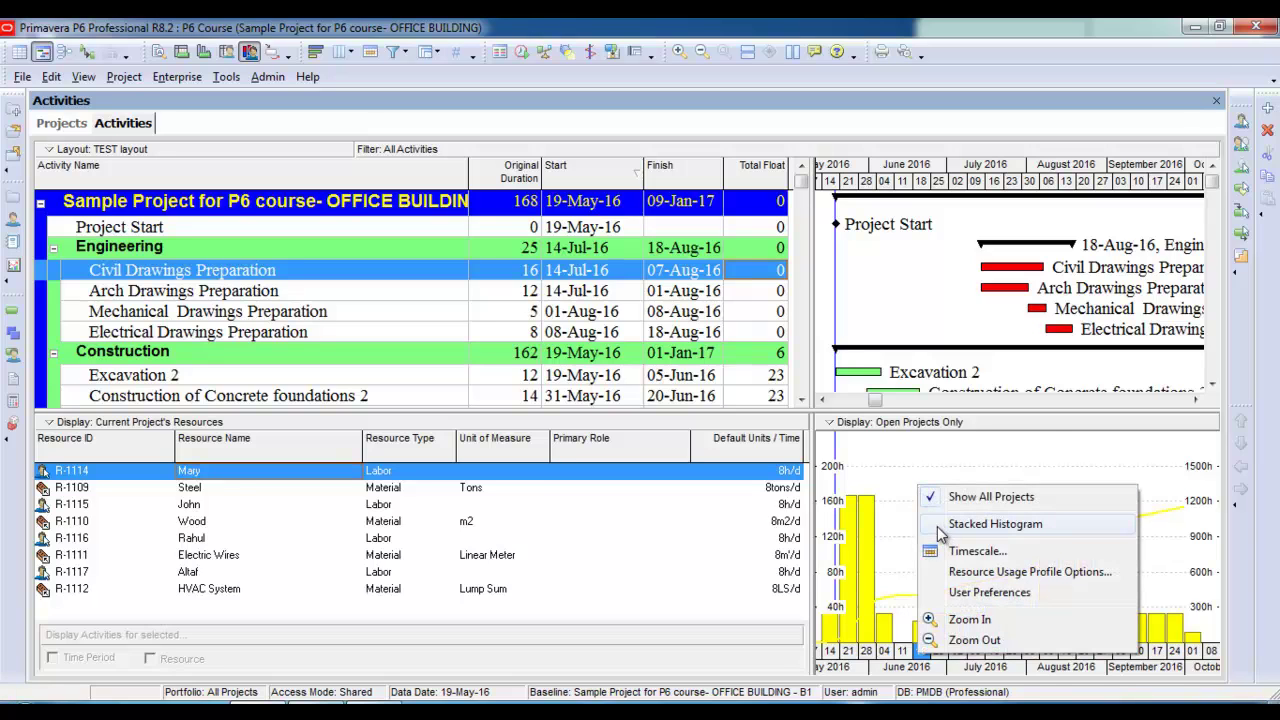
left_click(938, 526)
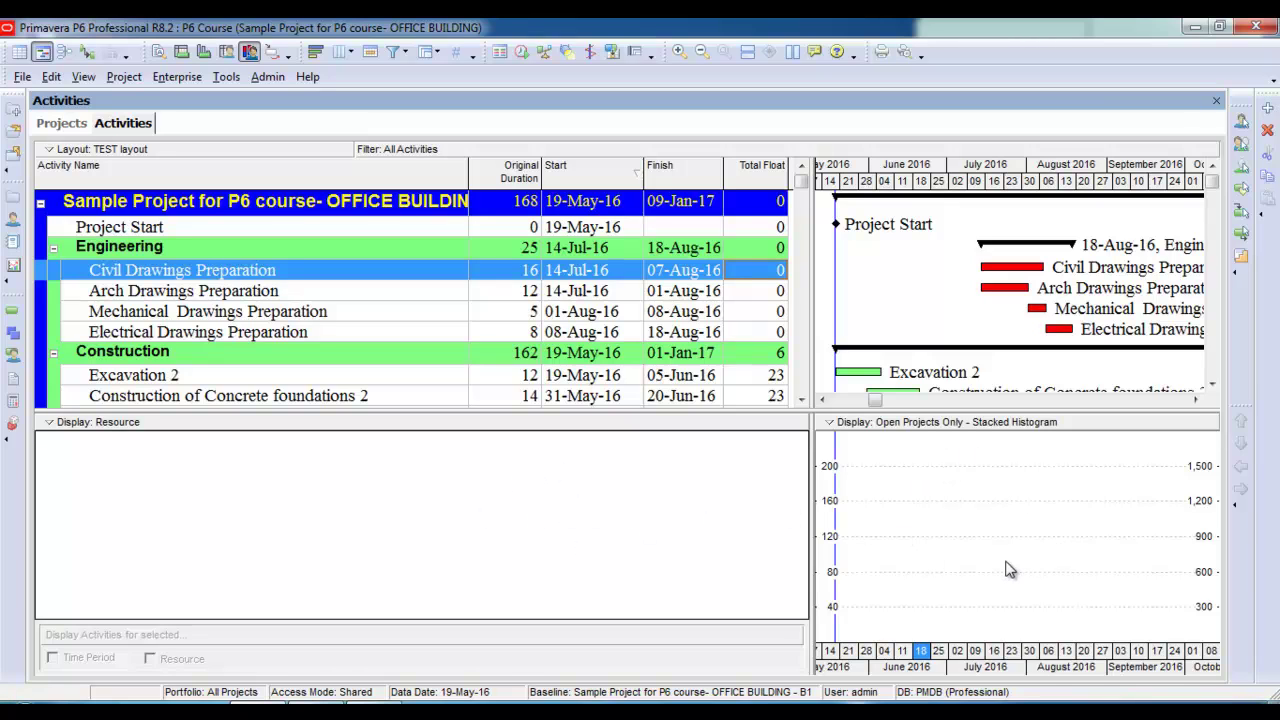
Step: Add a usage profile filter named after the resource, with Resource ID equals R-1114
right_click(970, 497)
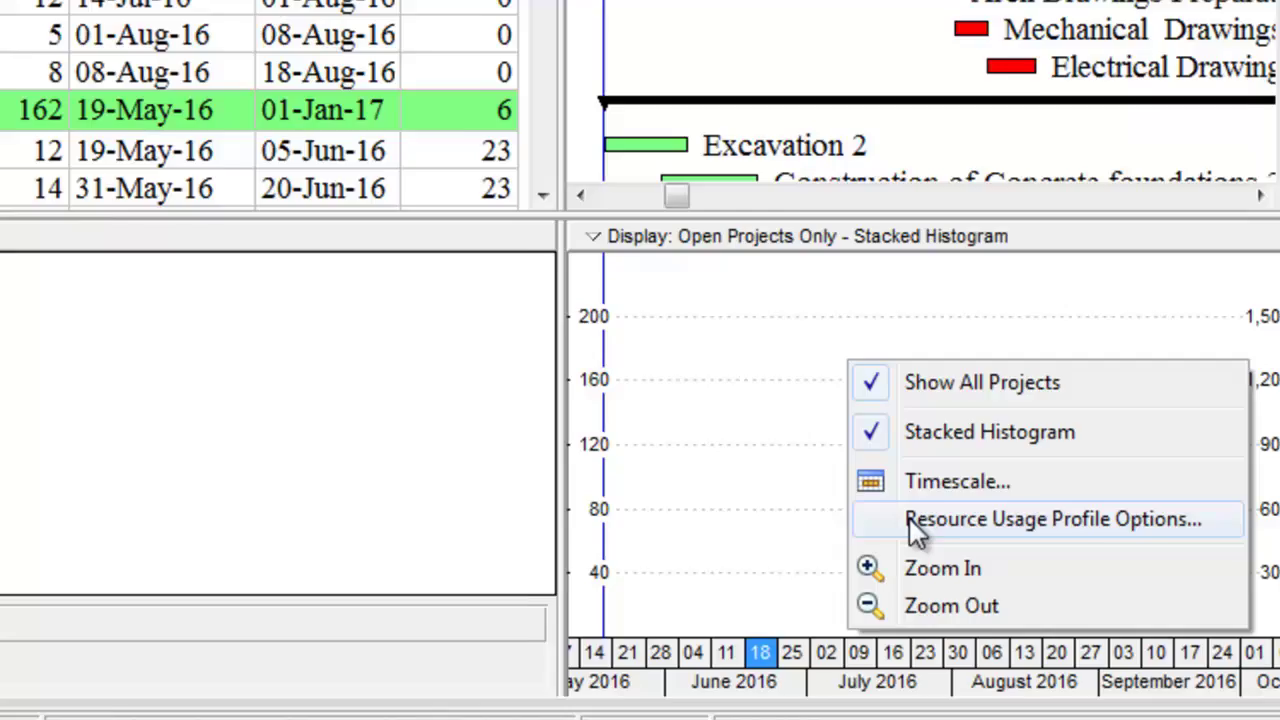
left_click(650, 456)
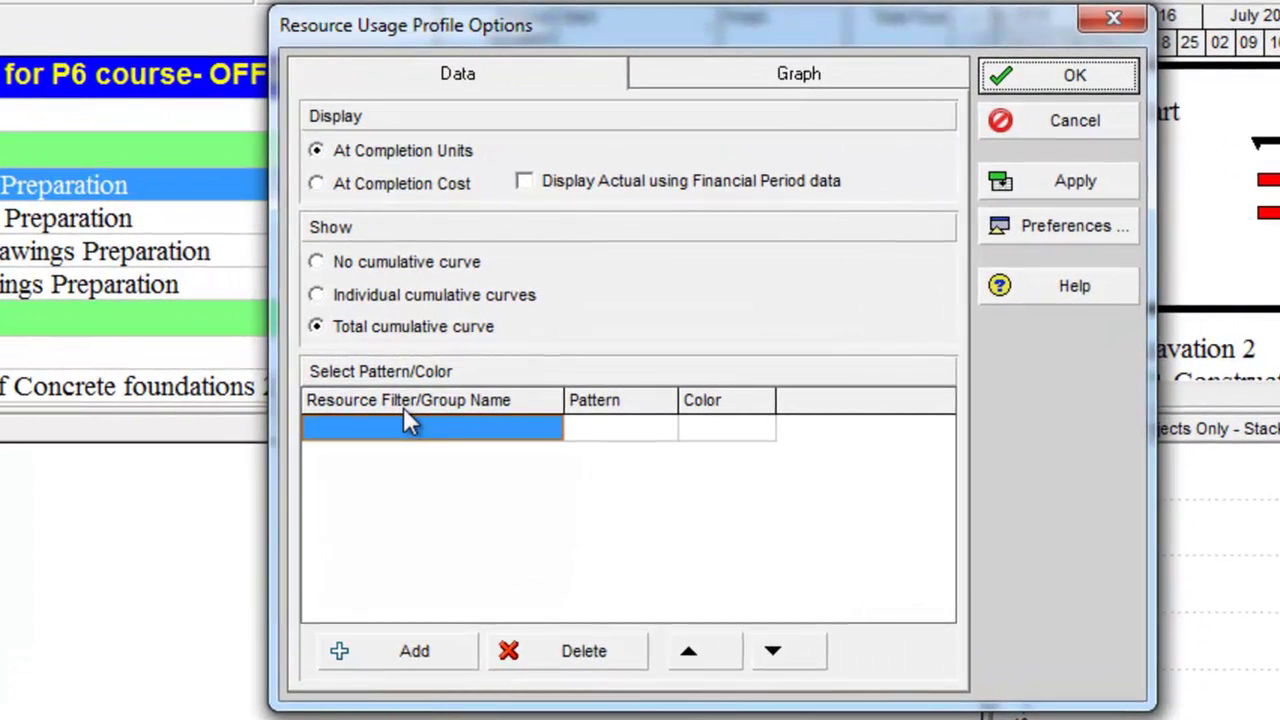
left_click(361, 650)
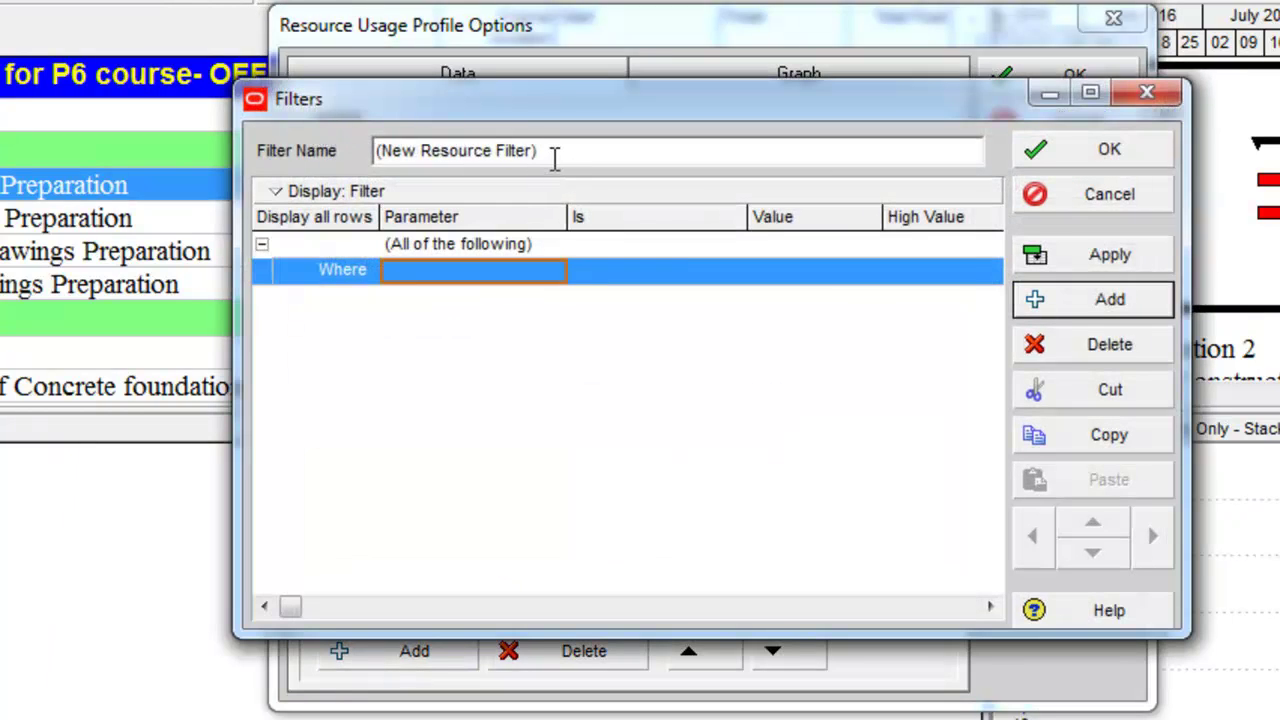
left_click_drag(552, 151, 378, 151)
type("Mary")
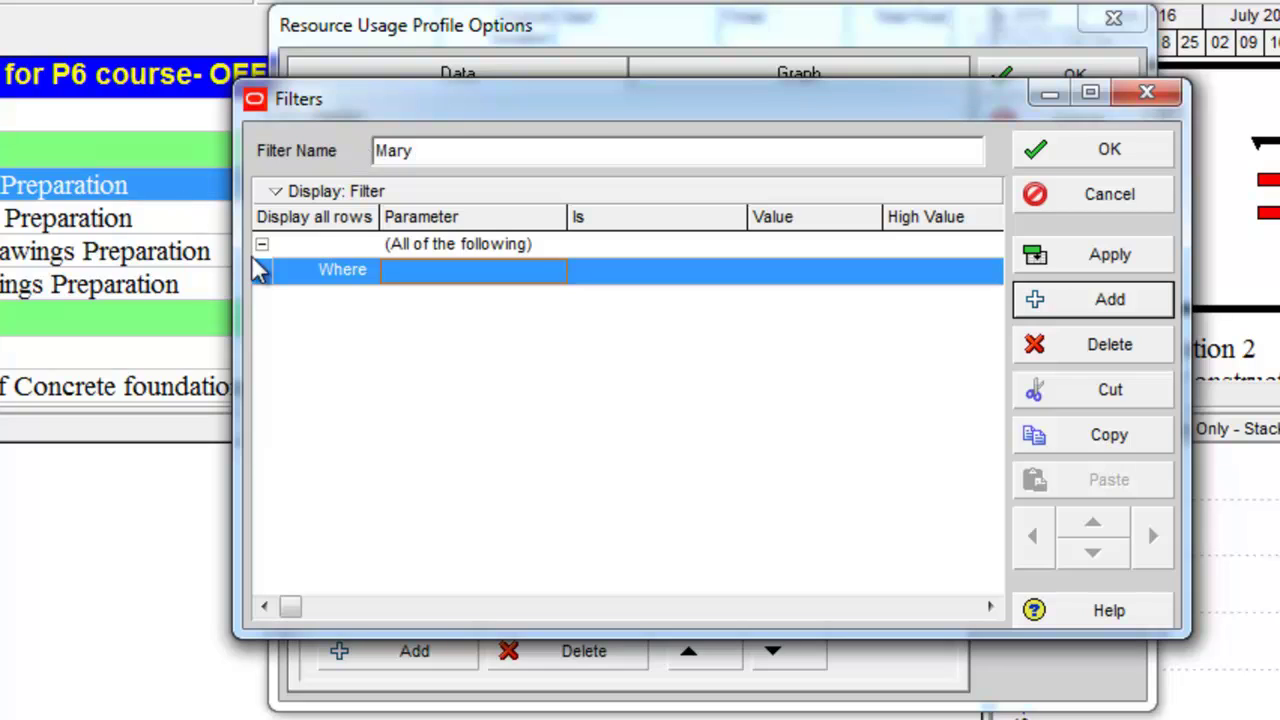
left_click(504, 268)
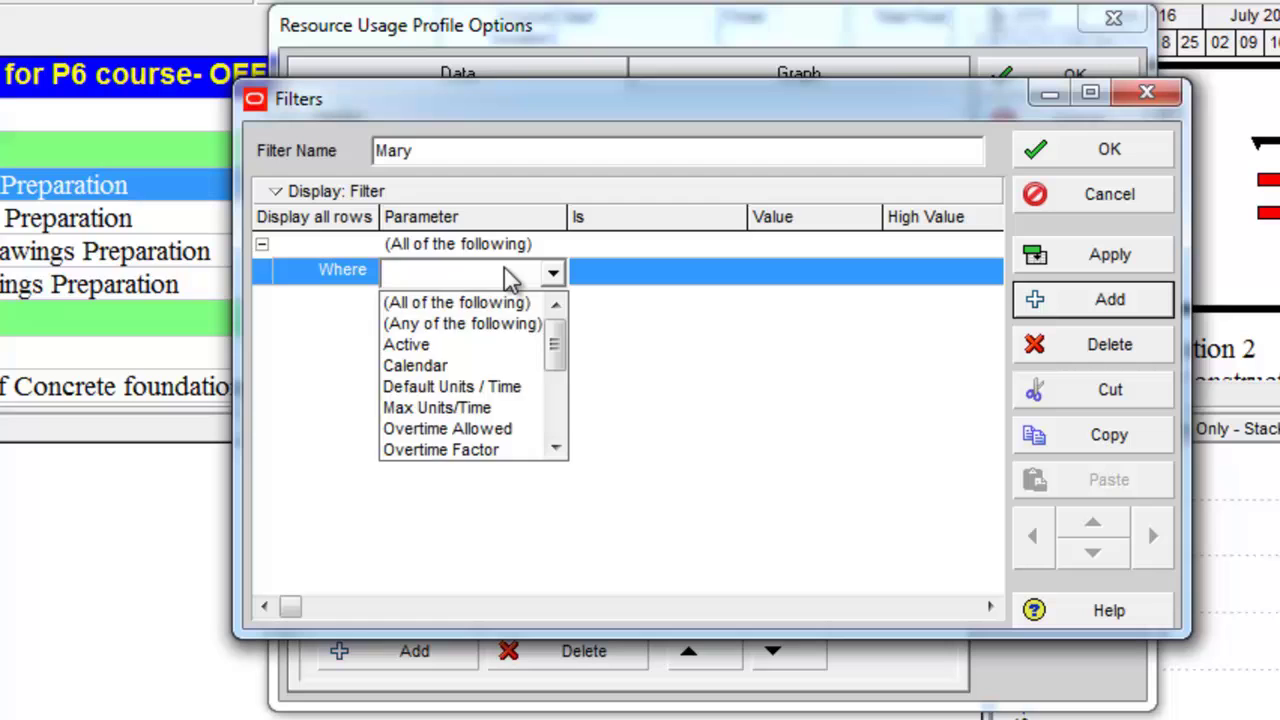
type("rce")
left_click(486, 325)
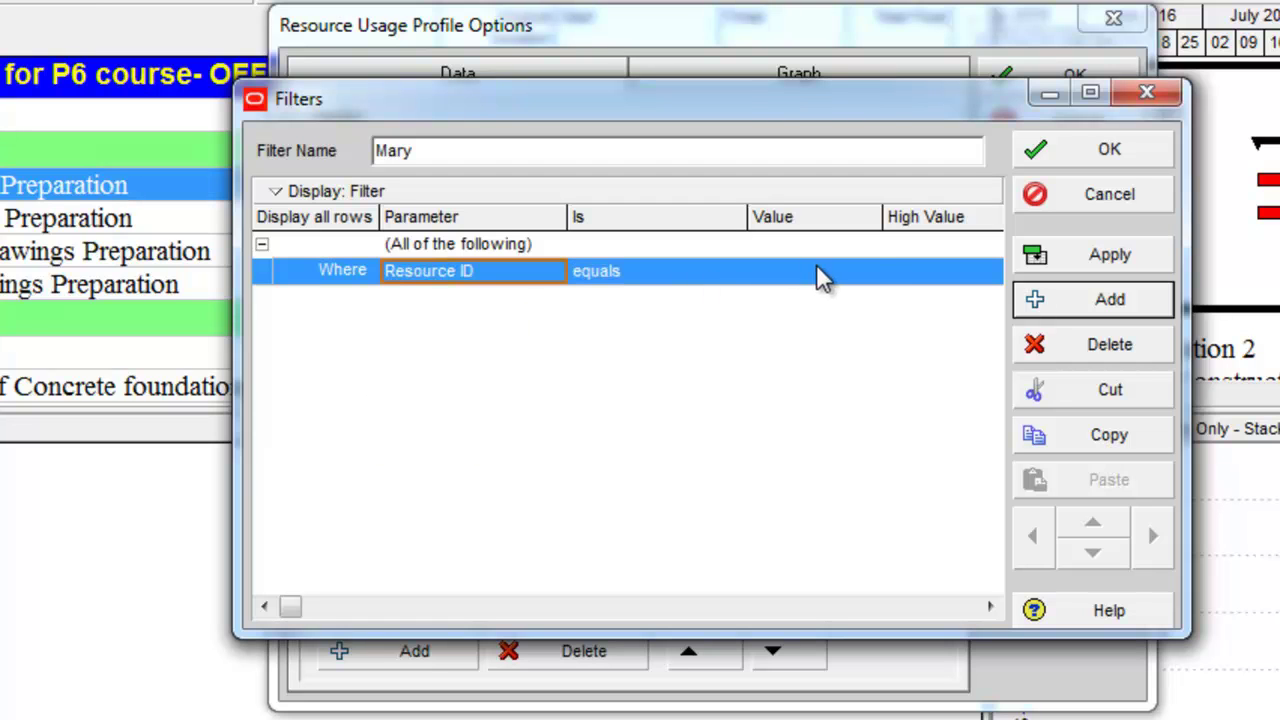
left_click(816, 272)
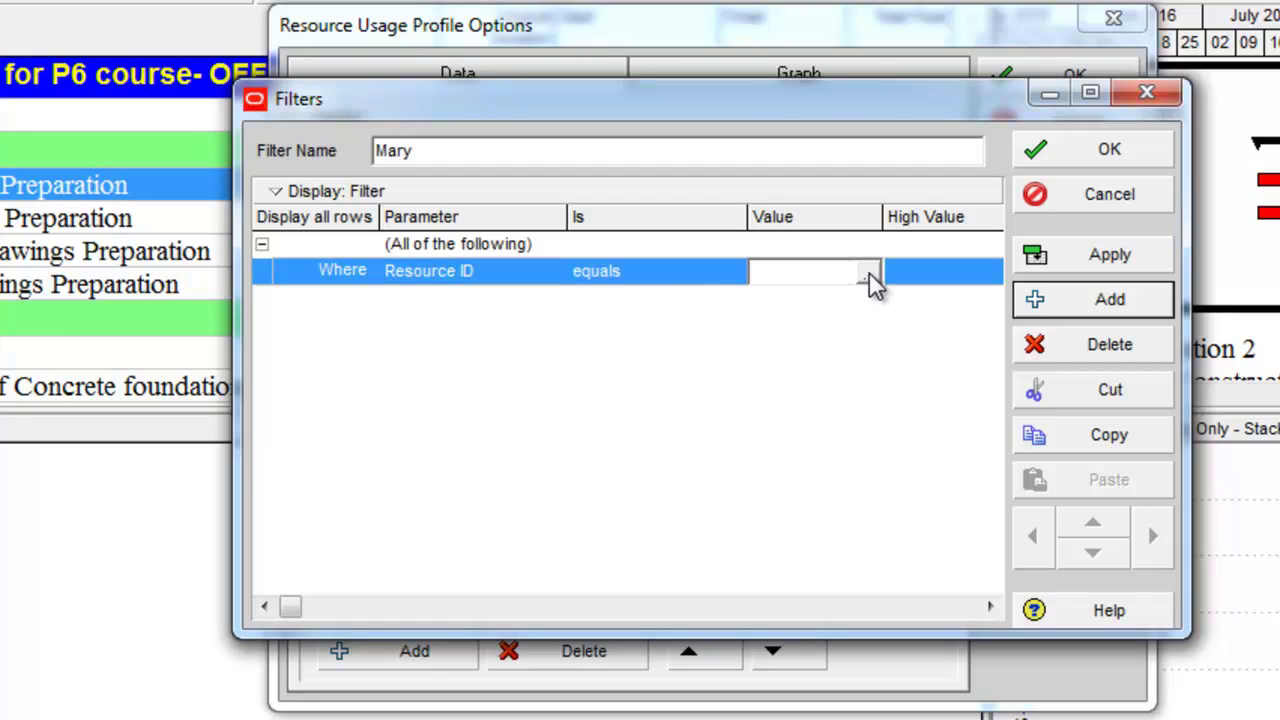
left_click(868, 277)
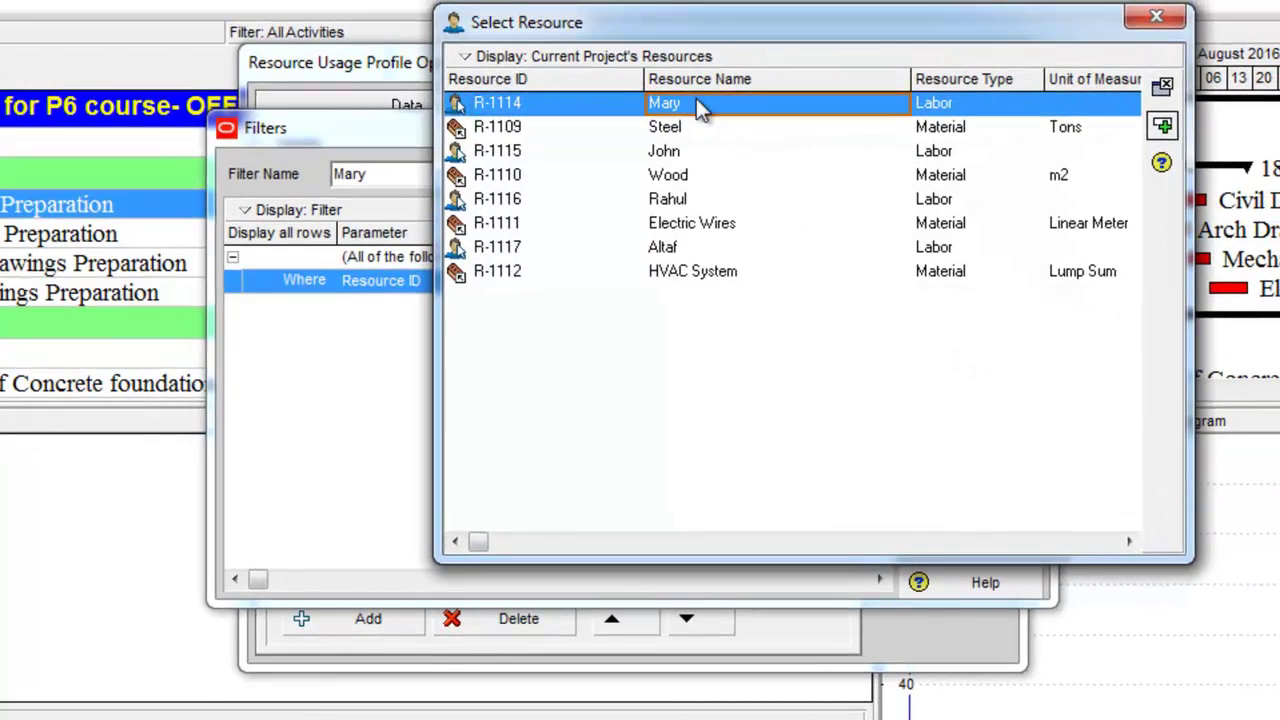
double_click(697, 102)
left_click(980, 176)
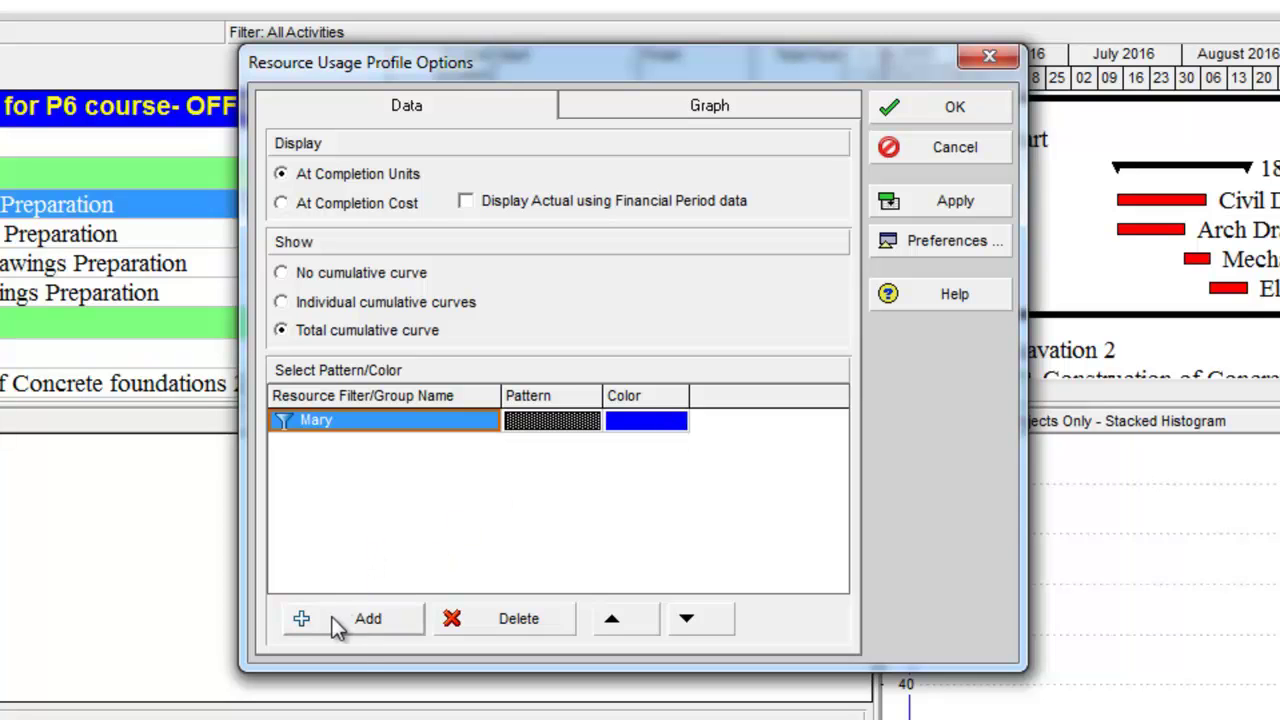
Step: Add a second filter, Resource ID equals R-1115, renamed after that resource
left_click(333, 618)
left_click(421, 281)
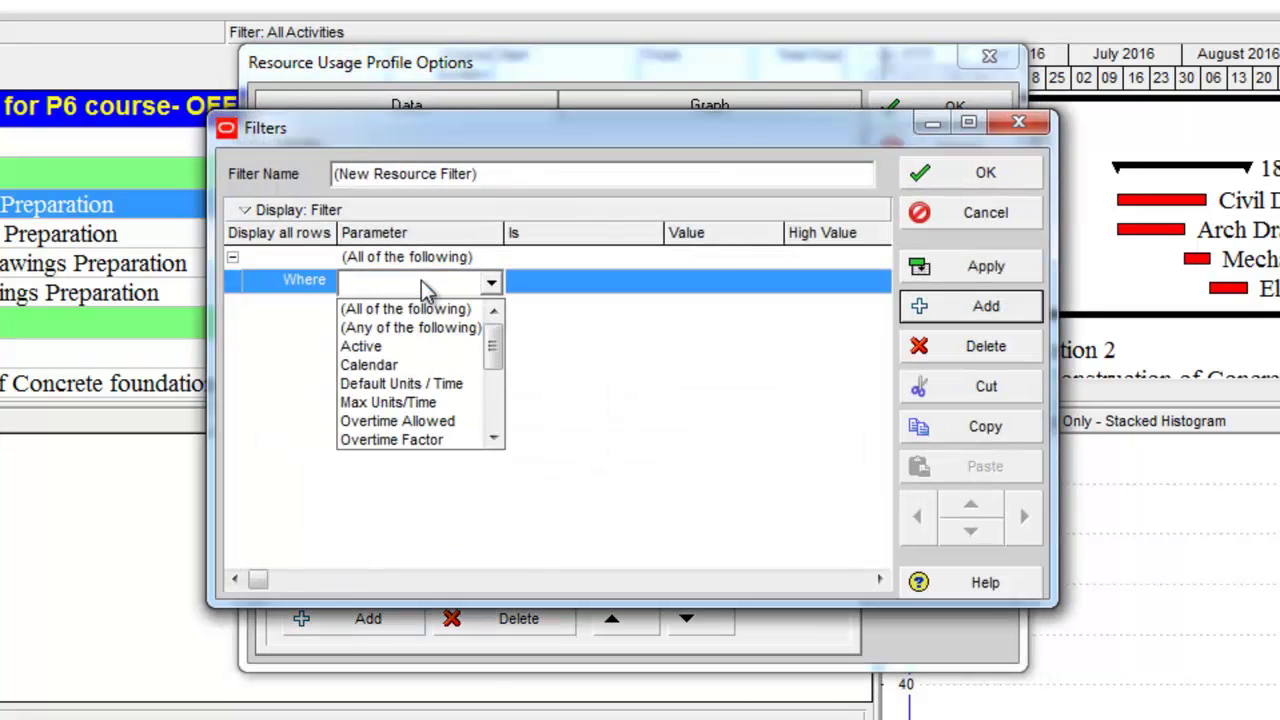
scroll(417, 348, "down", 1)
left_click(390, 430)
double_click(668, 160)
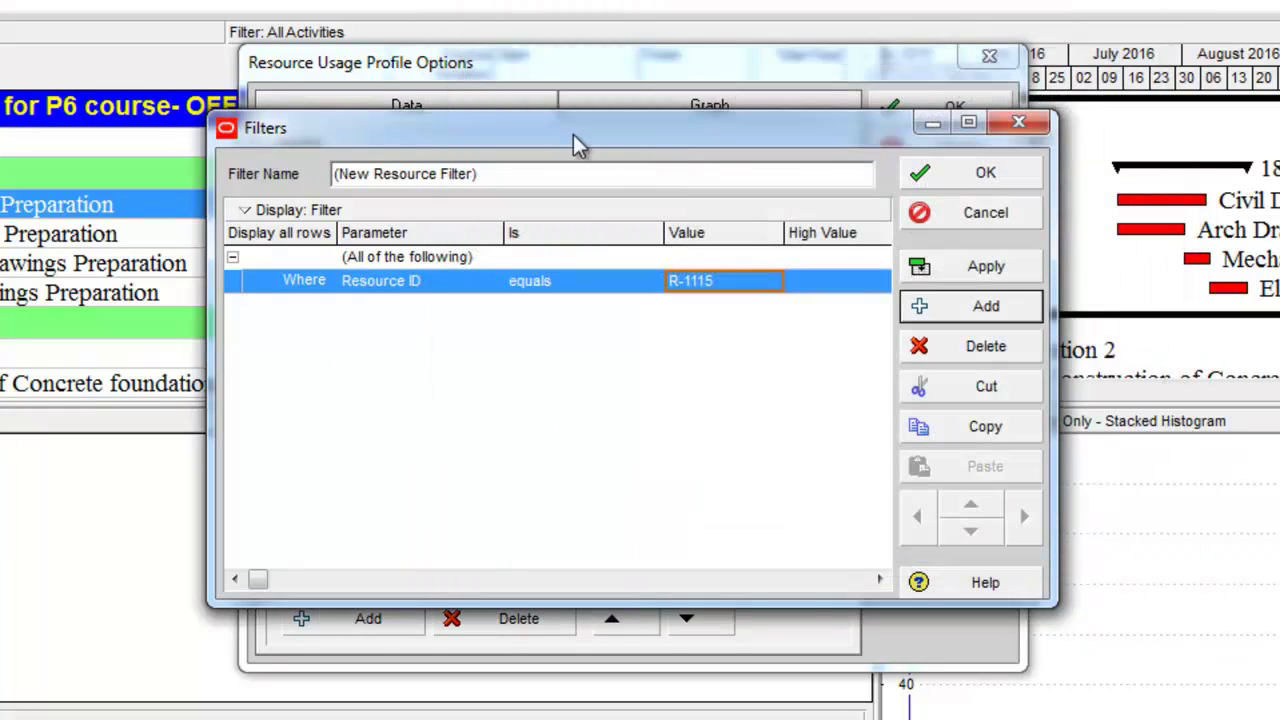
left_click_drag(505, 173, 233, 174)
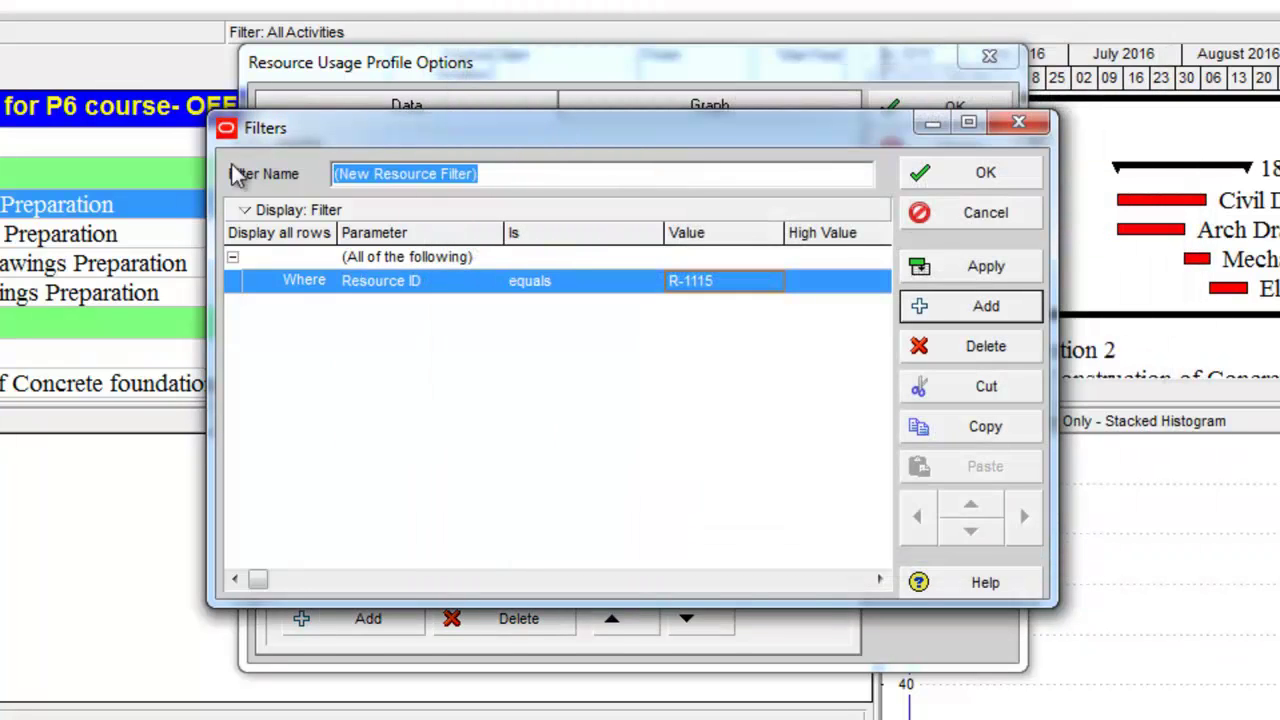
type("John")
left_click(988, 273)
left_click(960, 180)
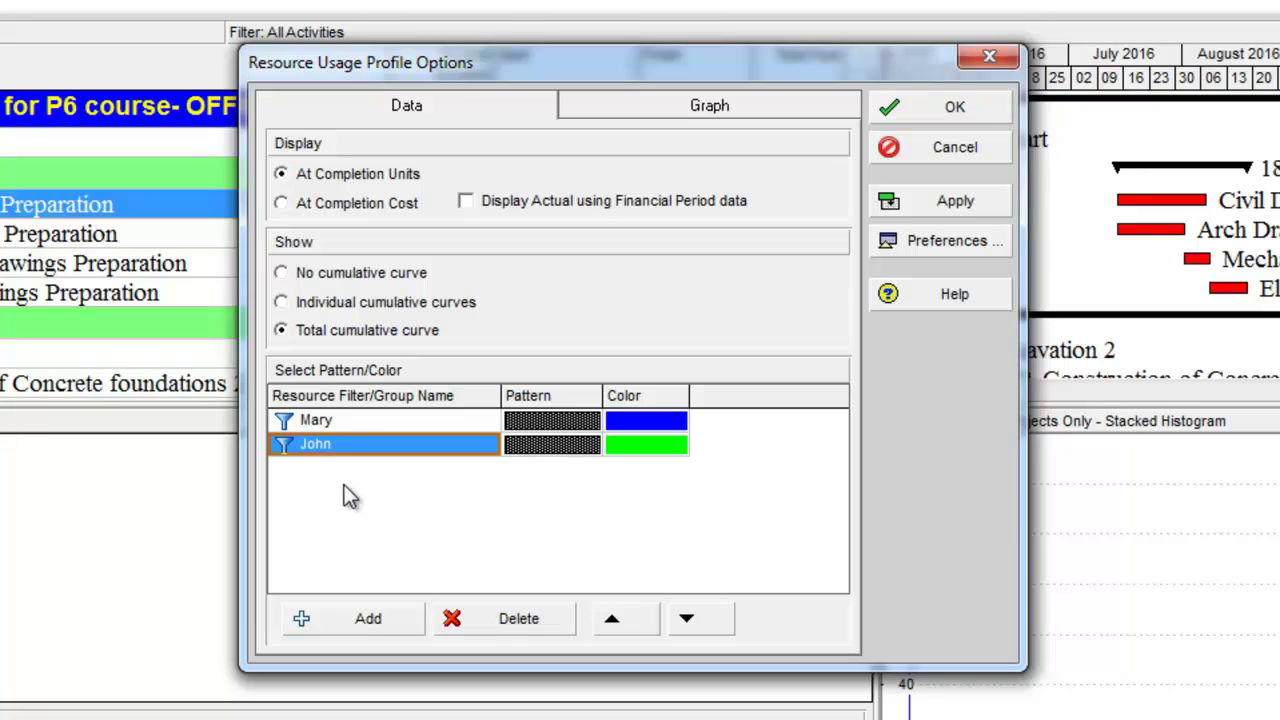
Step: Add a filter with Resource ID equals R-1116, named after that resource
left_click(328, 613)
left_click(445, 287)
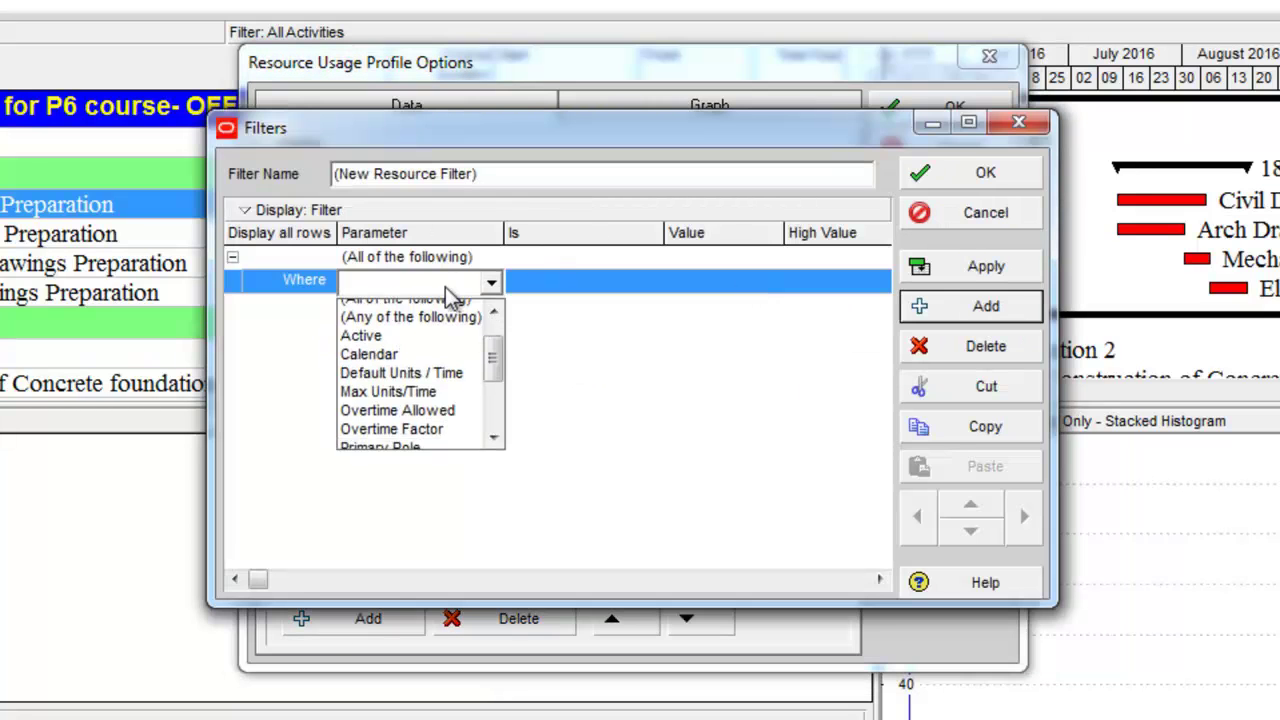
key("r")
left_click(380, 317)
left_click(771, 284)
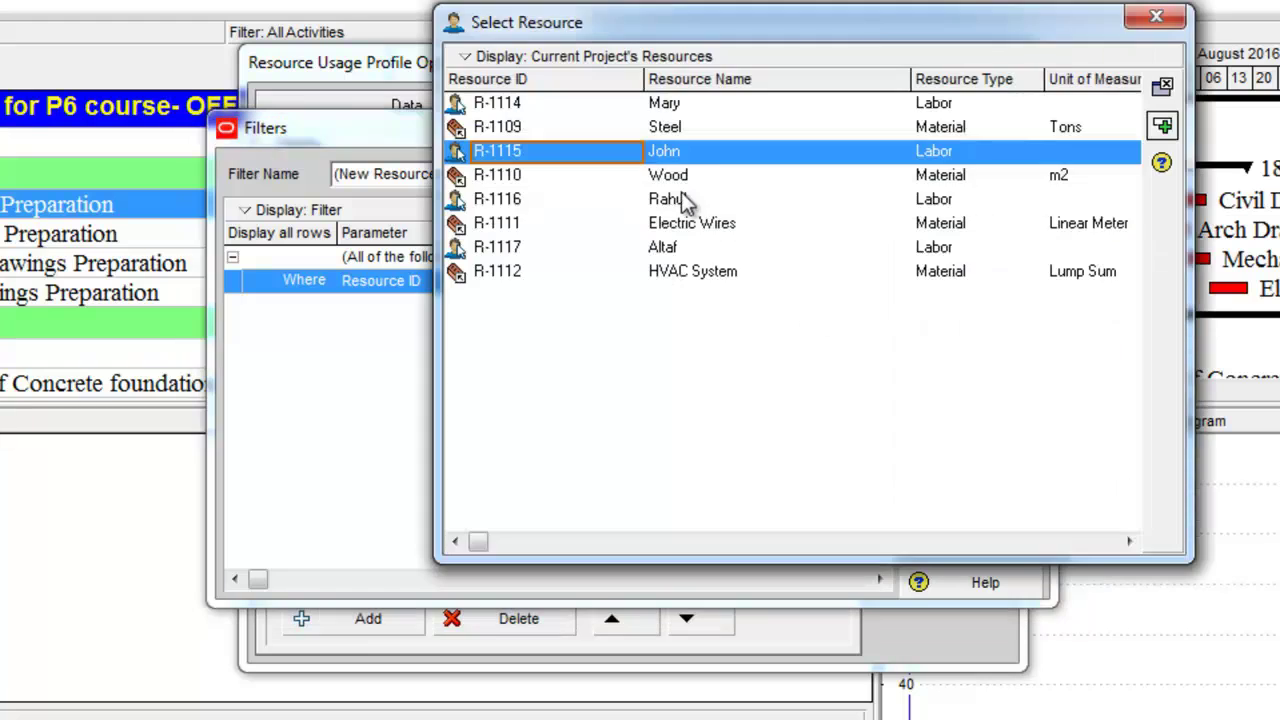
double_click(677, 203)
left_click_drag(515, 175, 253, 181)
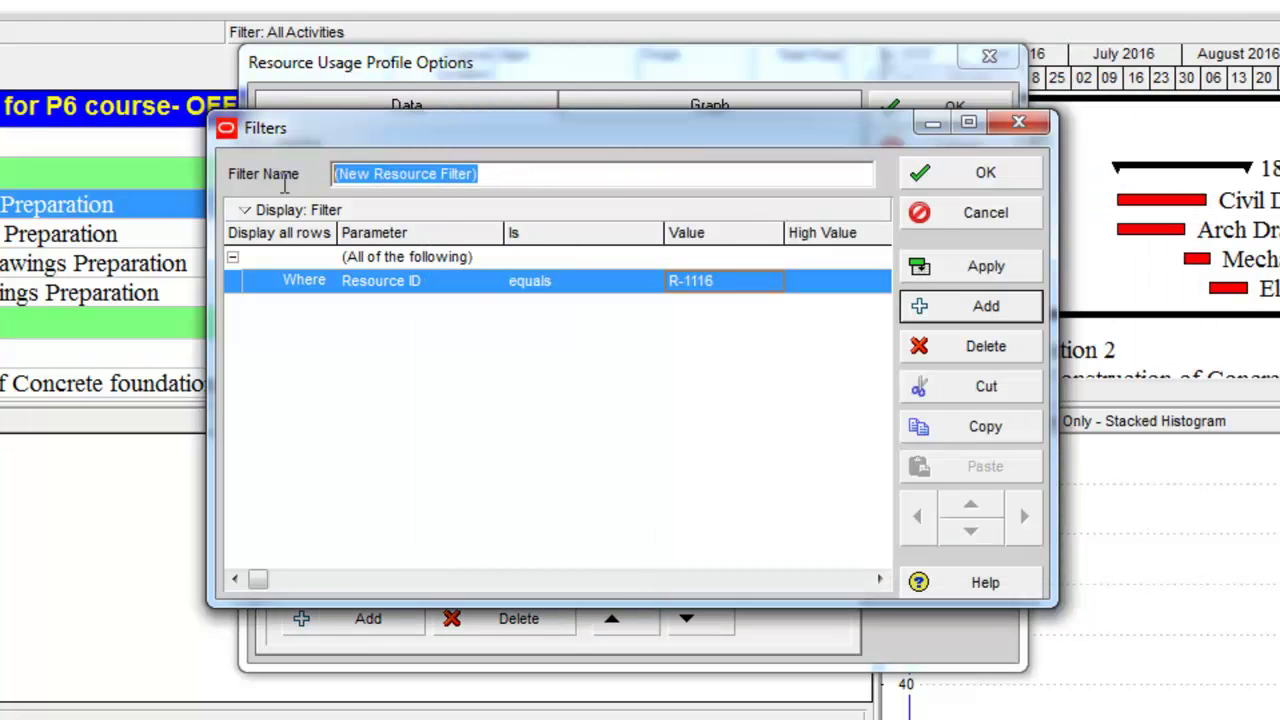
type("Rahul")
left_click(951, 176)
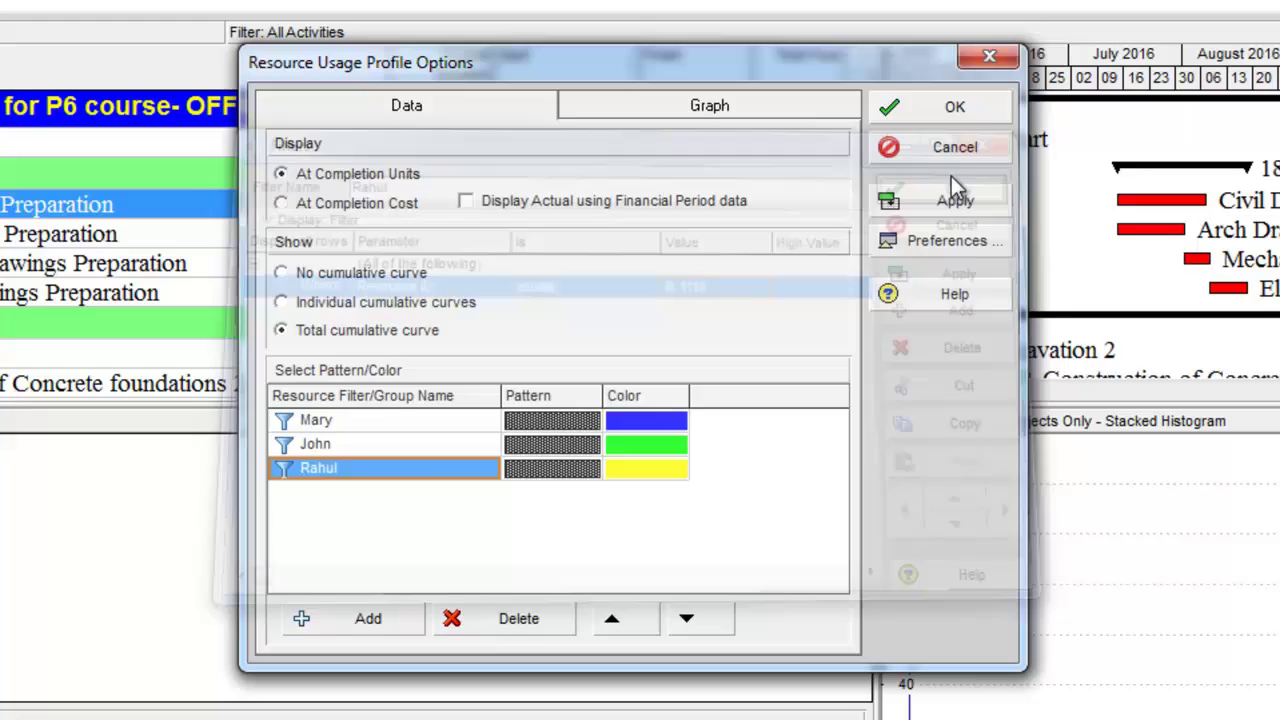
Step: Add a fourth filter on Resource ID for R-1117, named after that resource, and apply
left_click(311, 618)
left_click(491, 283)
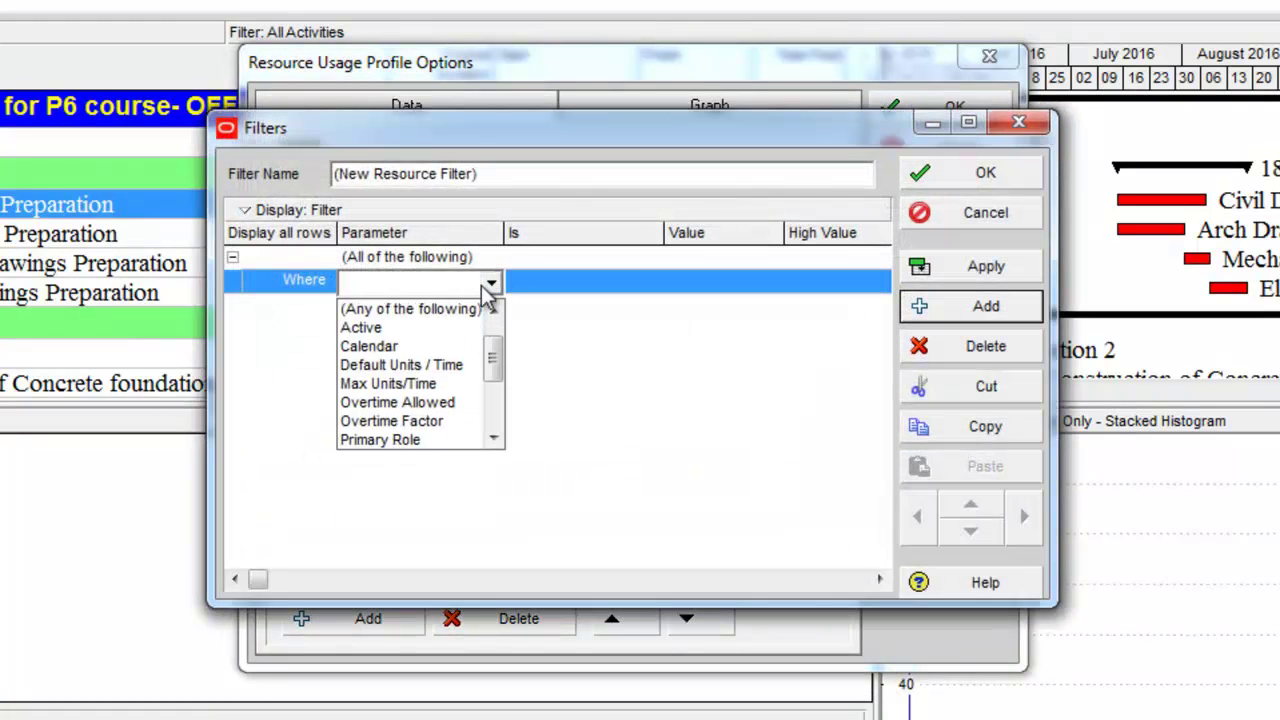
key("r")
left_click(434, 331)
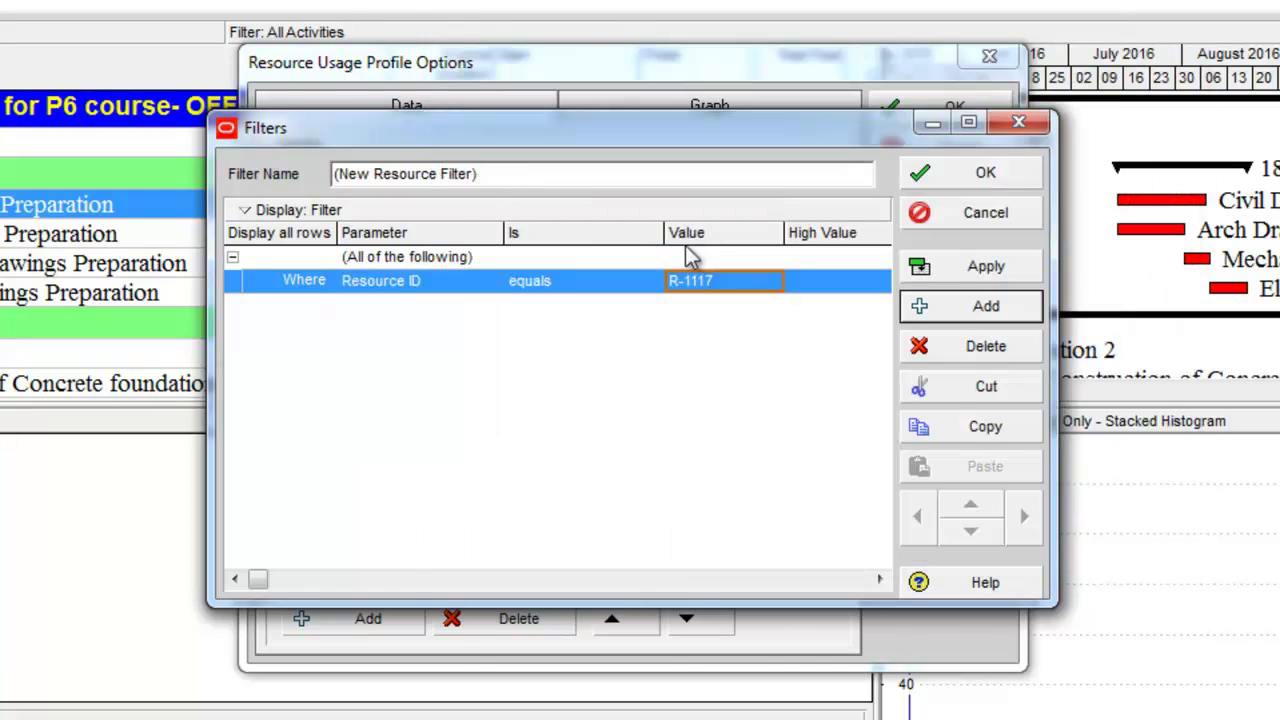
left_click_drag(504, 175, 309, 176)
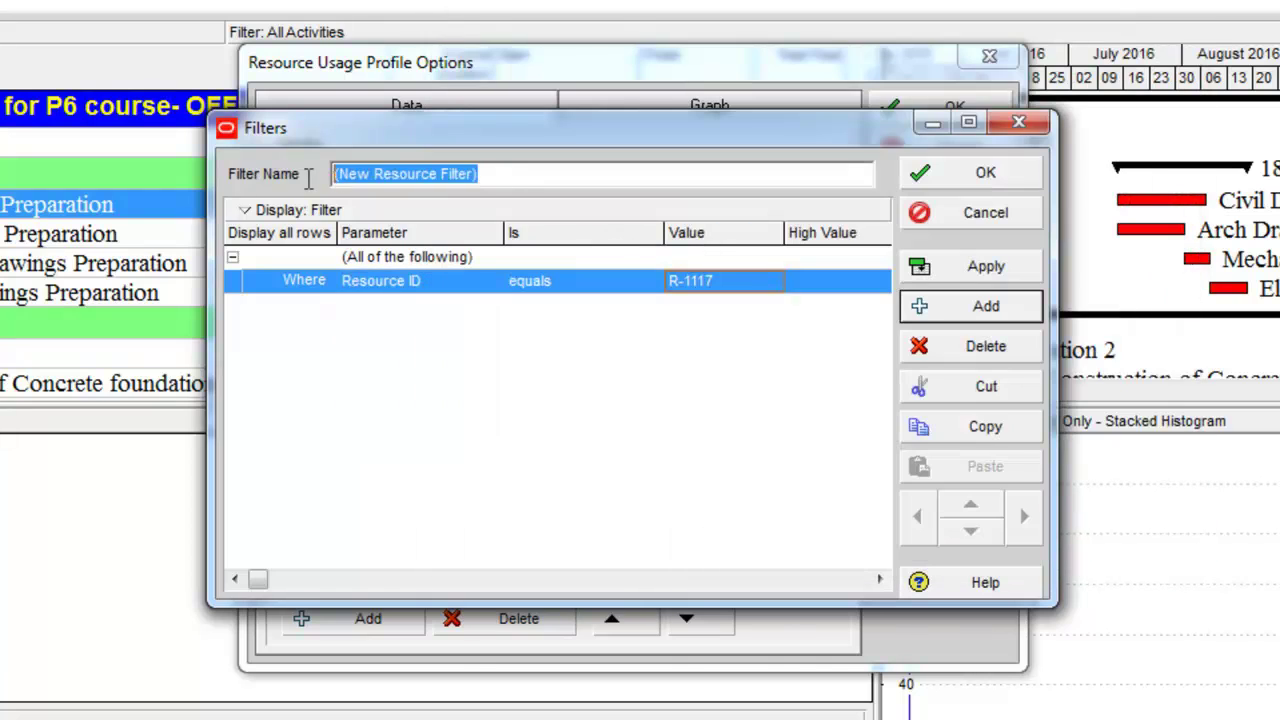
type("Altaf")
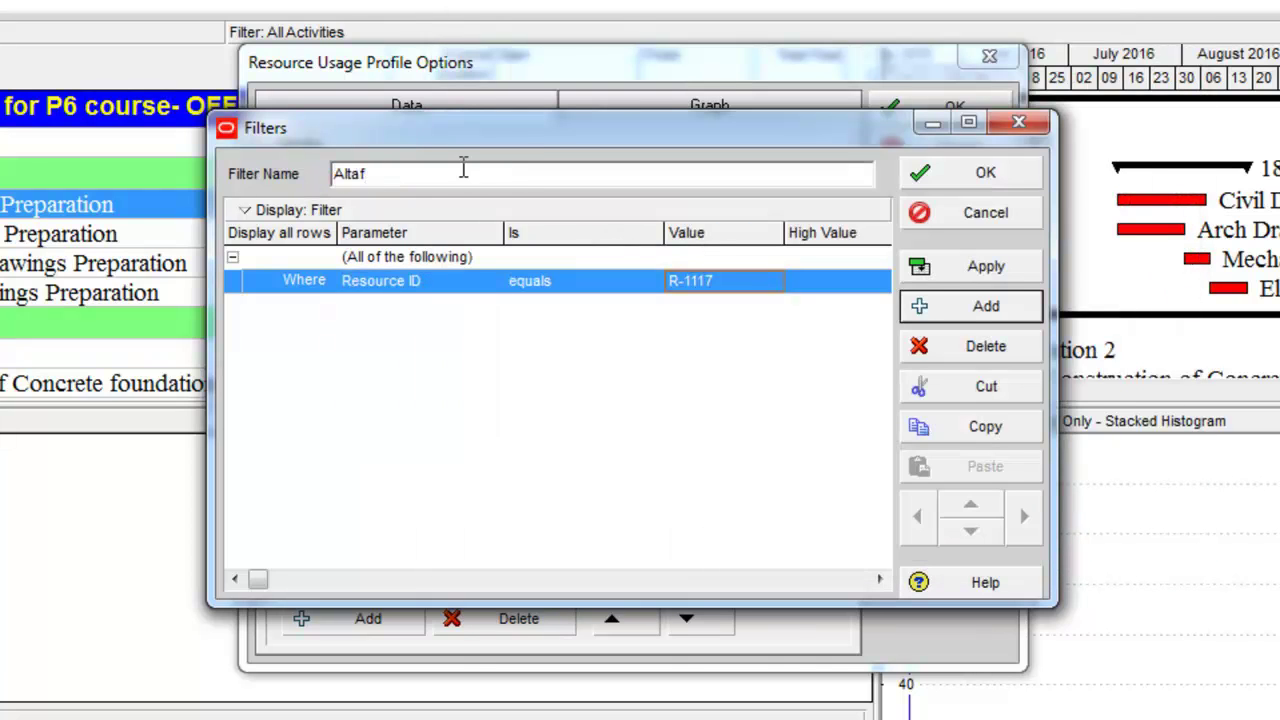
left_click(979, 272)
left_click(965, 174)
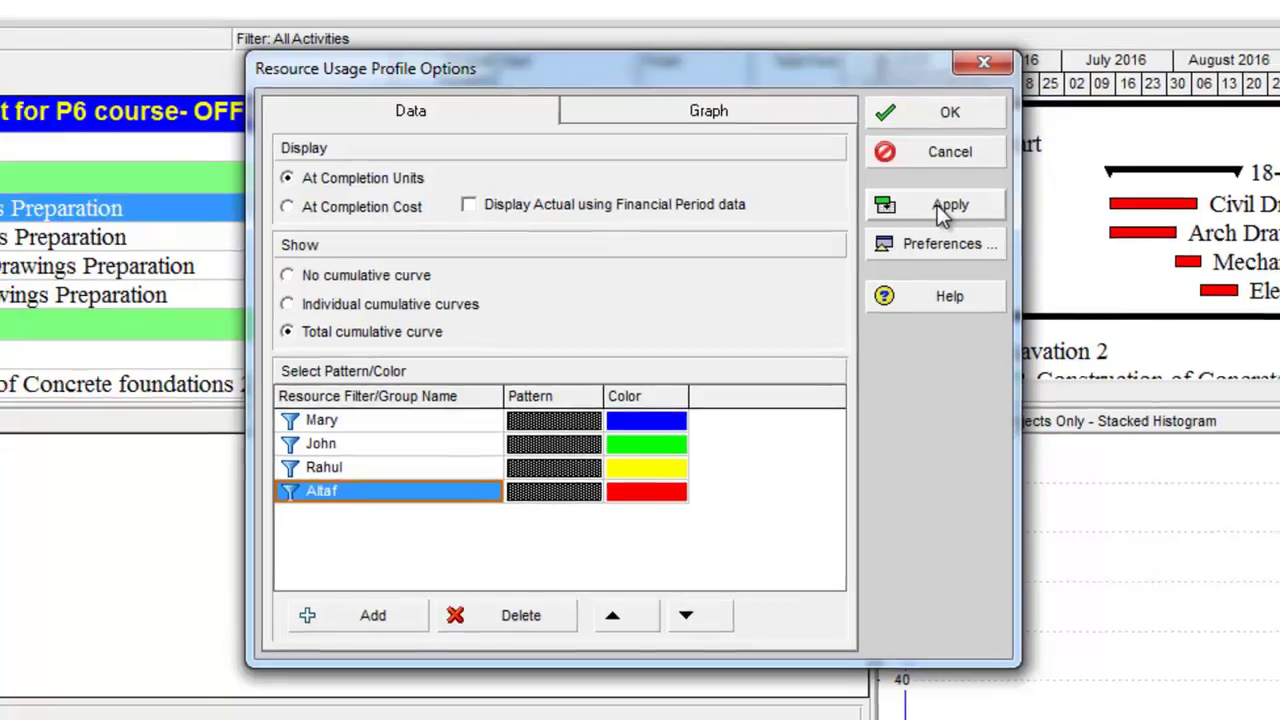
Step: Apply and close the profile options to chart the four resources' weekly hours stacked in colour
left_click(947, 210)
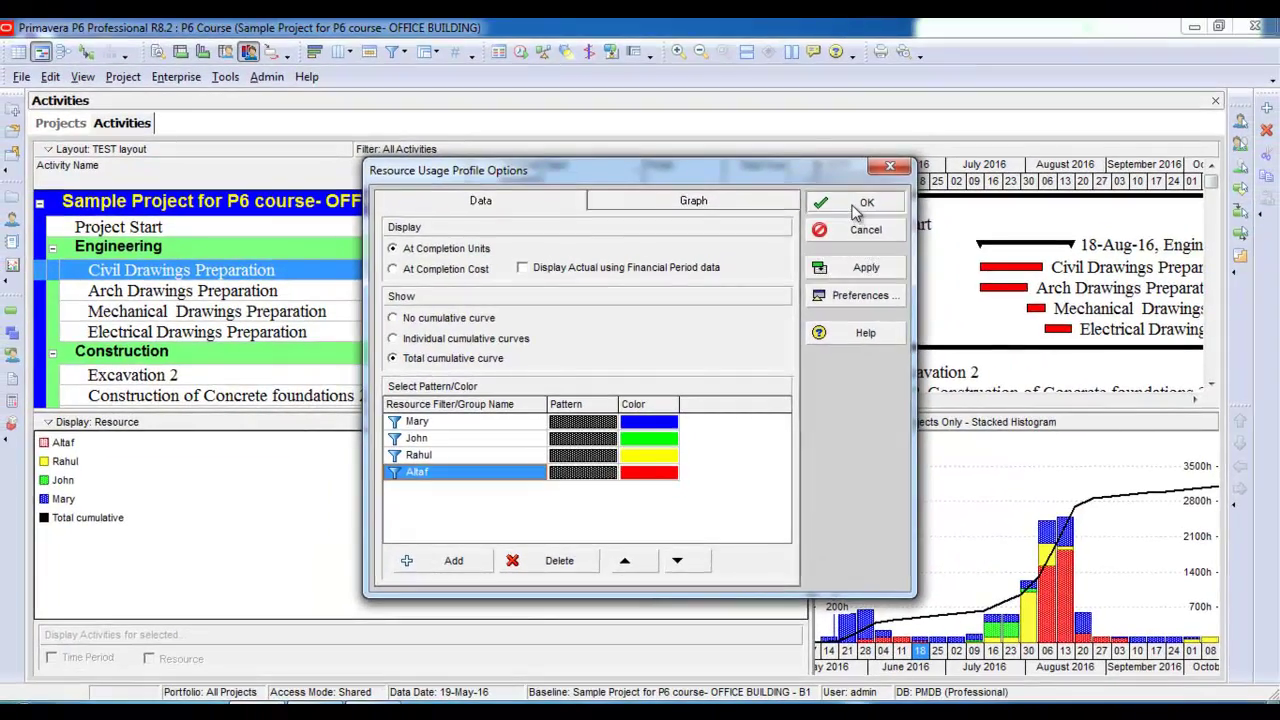
left_click(856, 208)
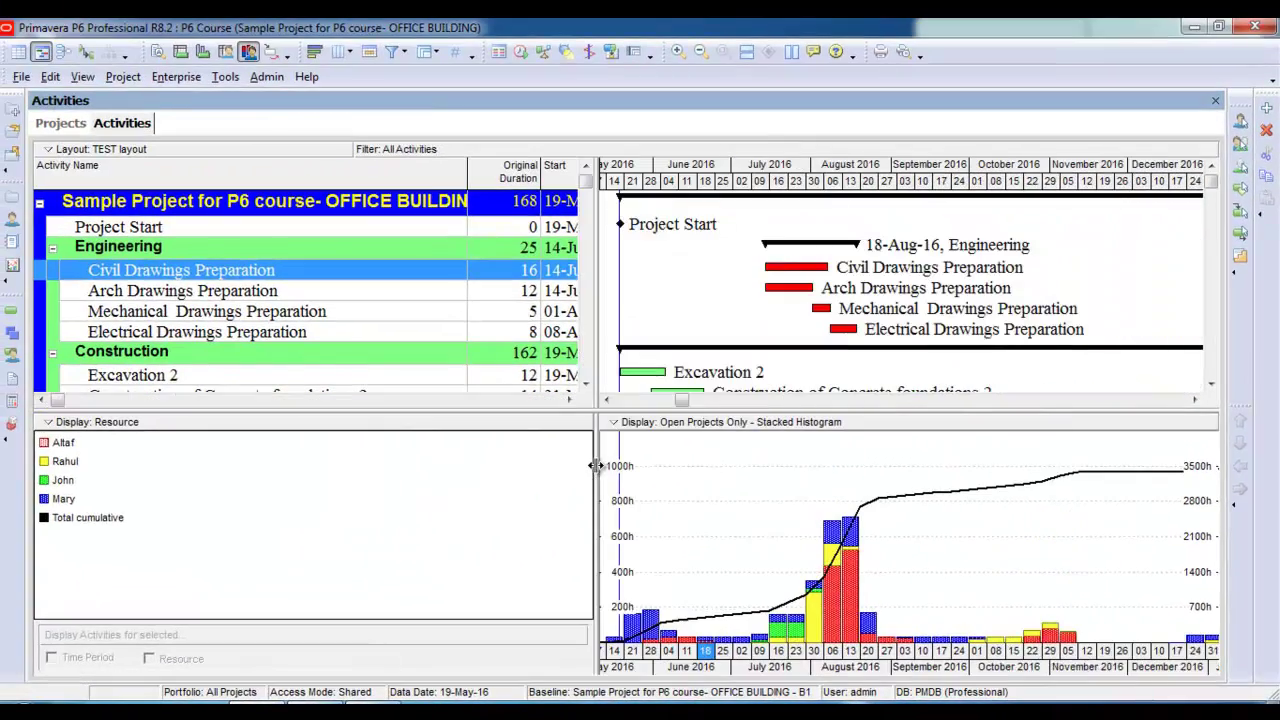
Step: Set the timescale date interval to Quarter/Month and scroll the chart left
right_click(741, 499)
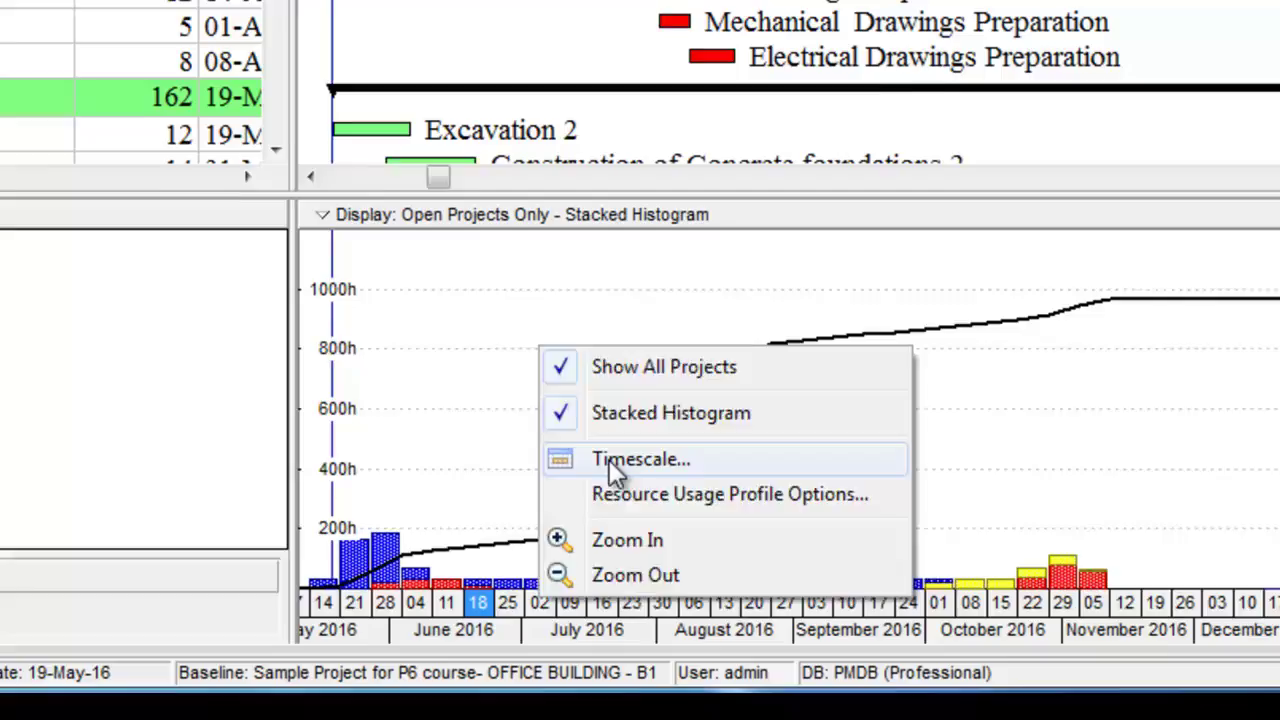
left_click(725, 527)
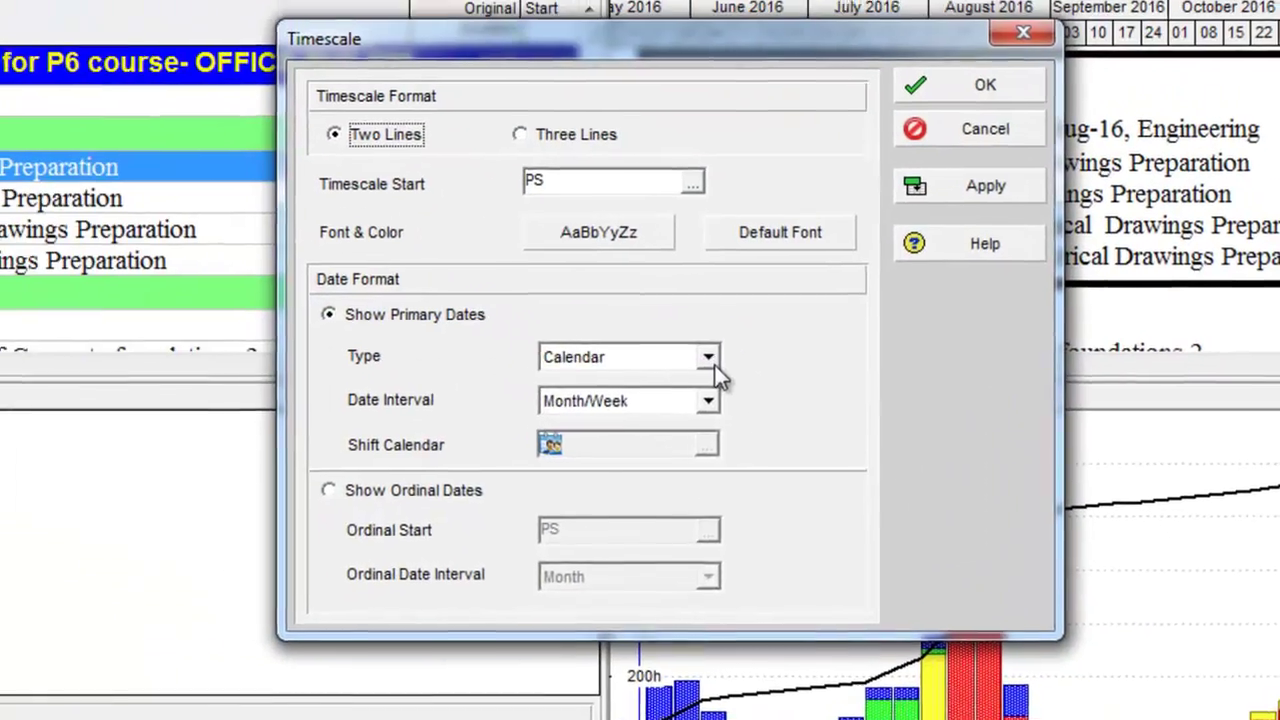
left_click(573, 347)
left_click(665, 433)
left_click(990, 190)
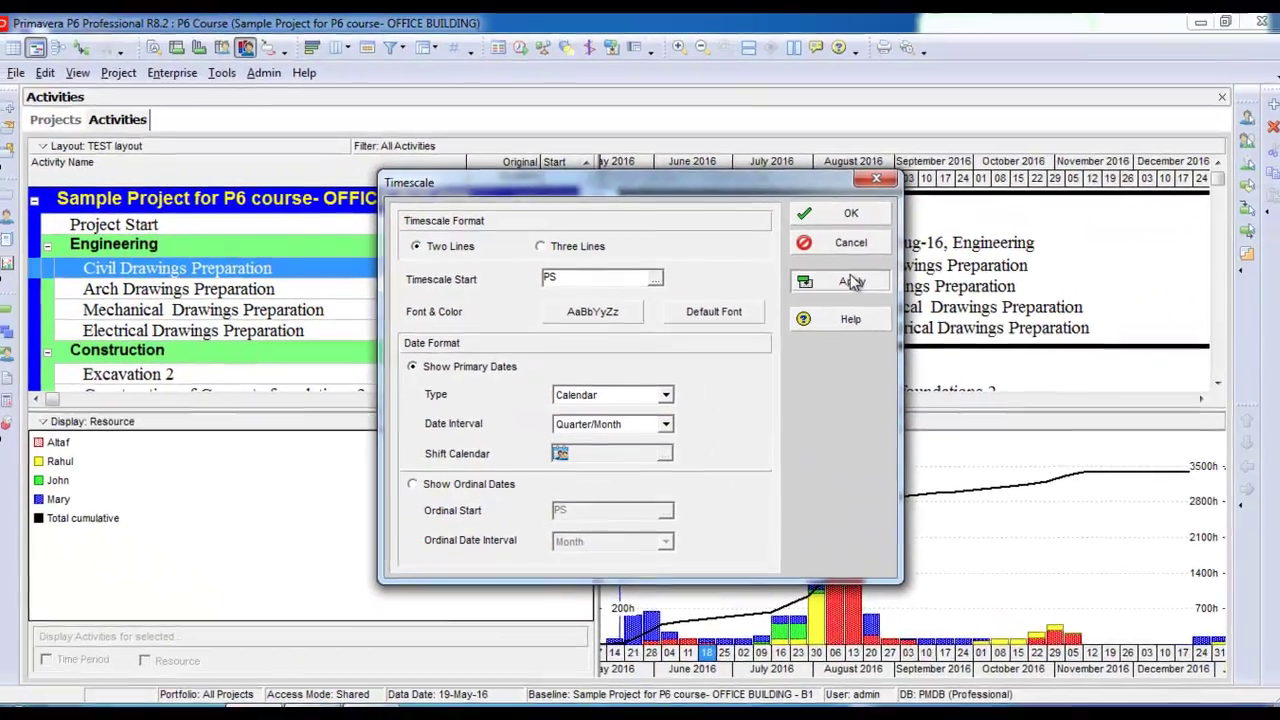
left_click(843, 220)
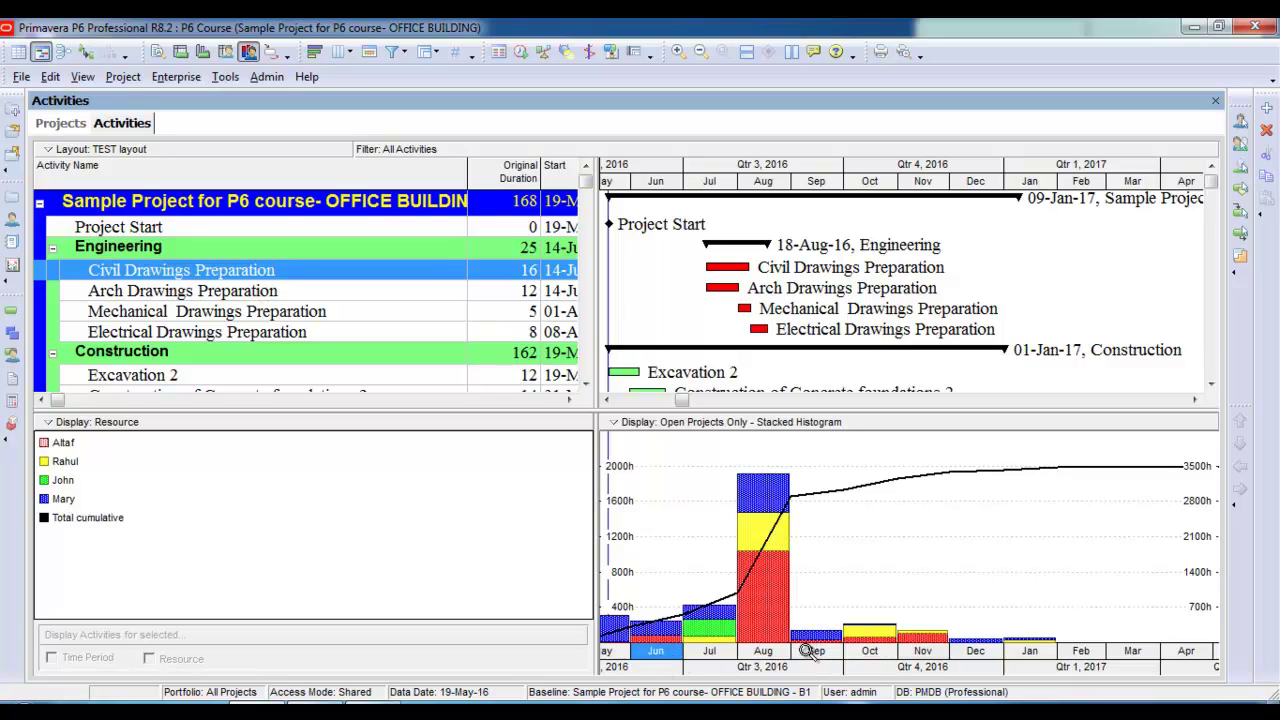
scroll(768, 640, "left", 3)
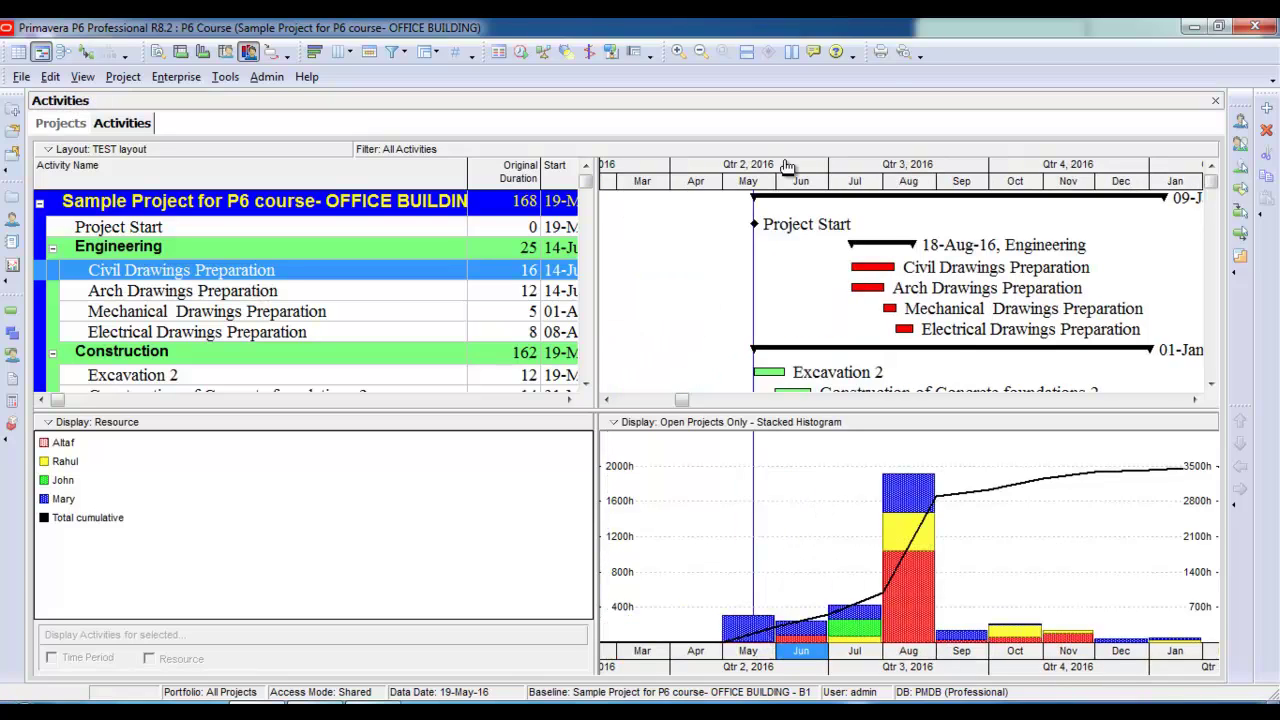
Step: In print preview's page setup, print only the resource profile, dropping the activity table, columns, grid lines and Gantt chart
left_click(903, 53)
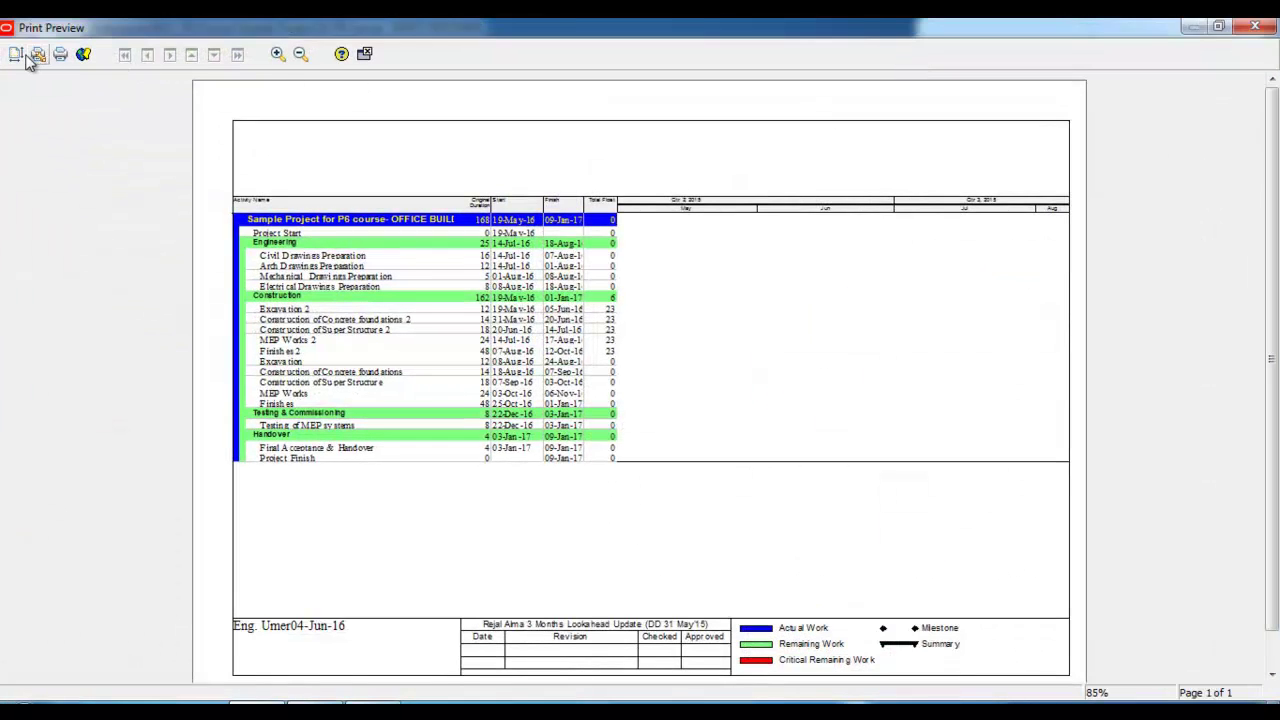
left_click(16, 56)
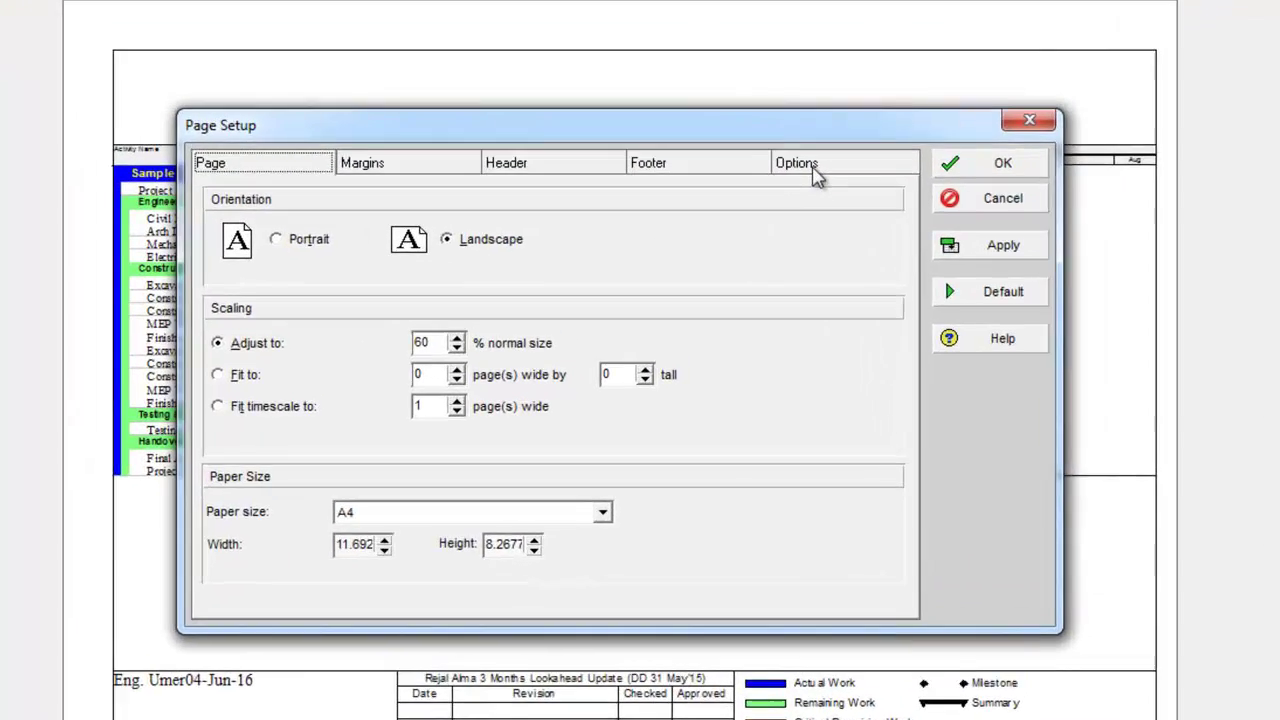
left_click(793, 212)
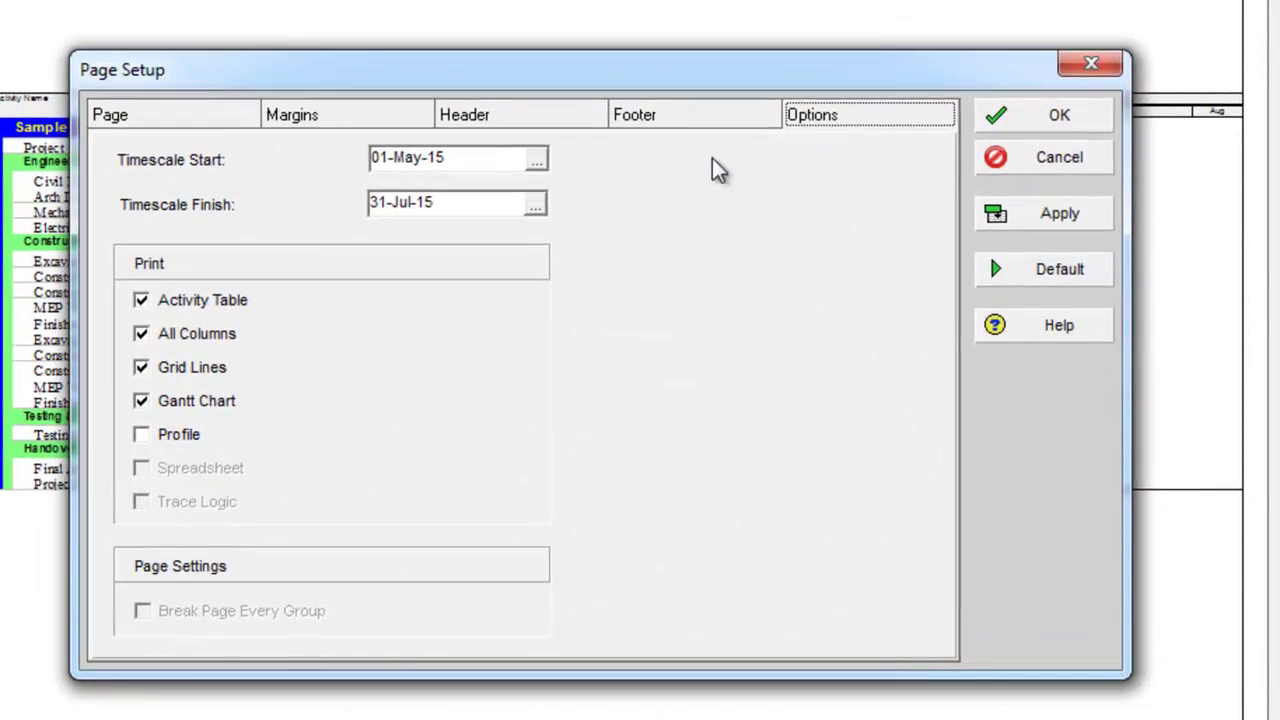
left_click(145, 436)
left_click(143, 402)
left_click(142, 368)
left_click(144, 336)
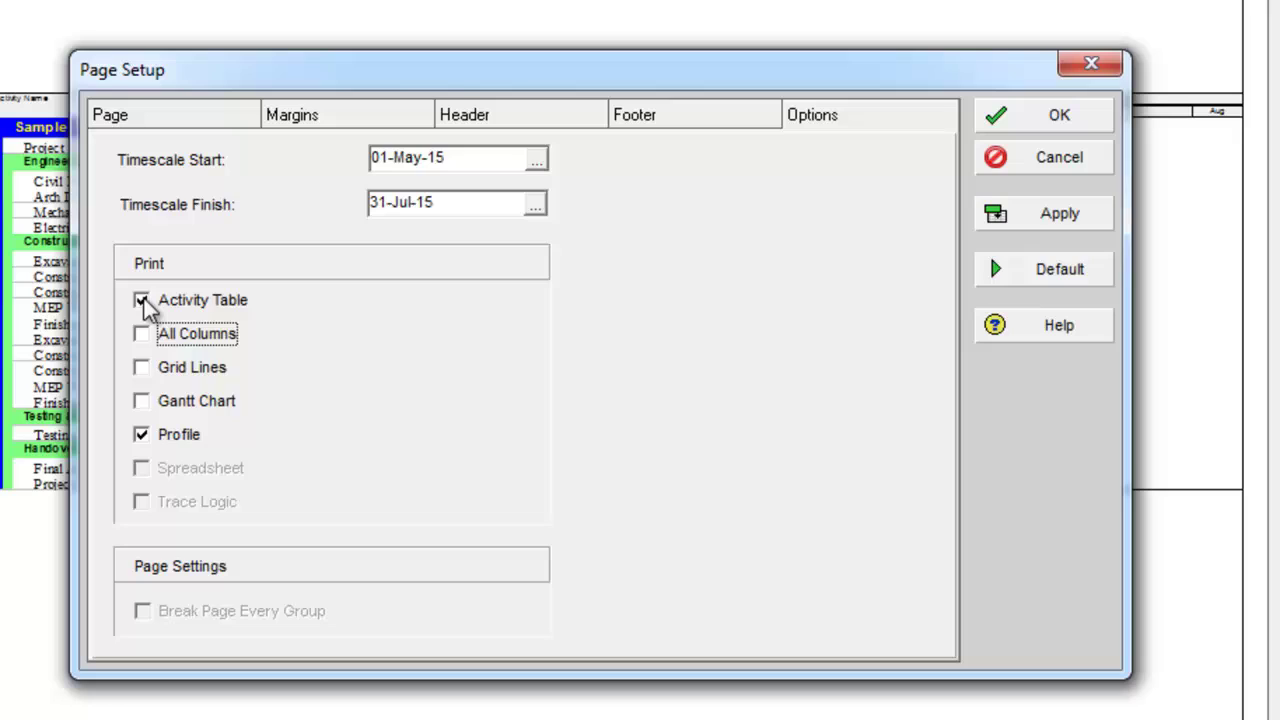
left_click(143, 302)
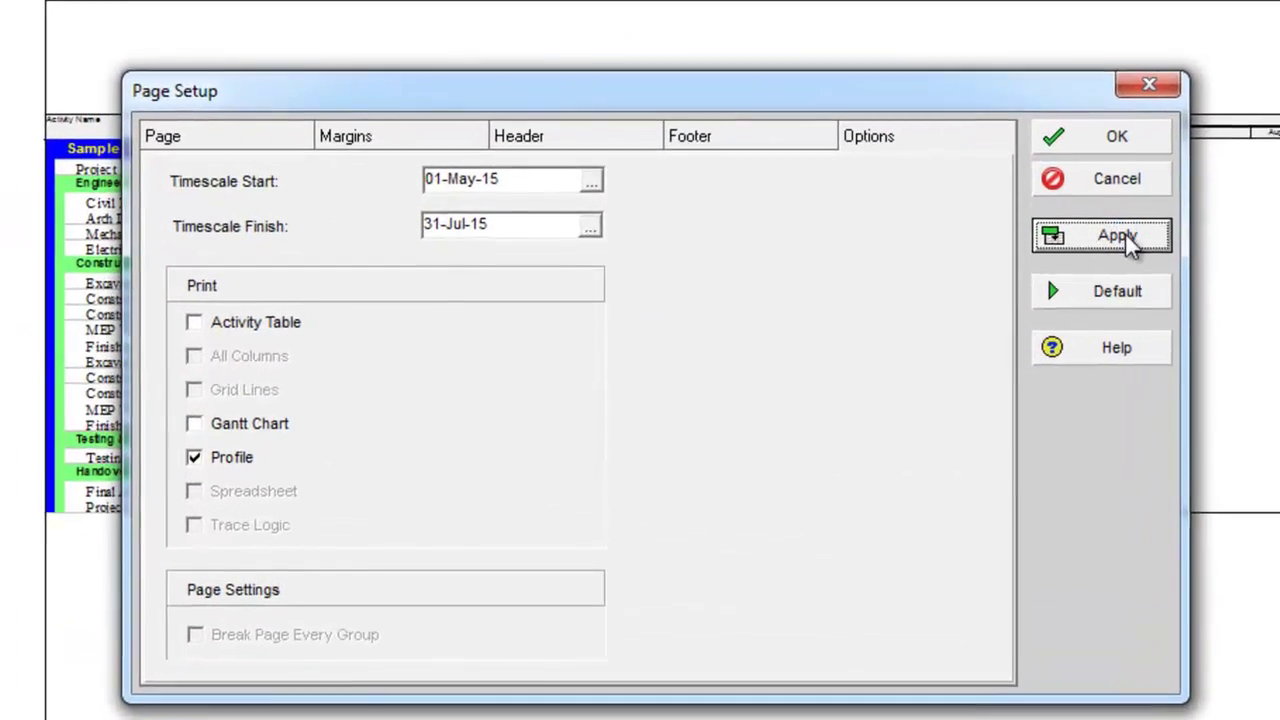
Step: Set the print timescale to start at PS (earliest project start) and finish at PF (latest project finish)
left_click(568, 241)
left_click(830, 193)
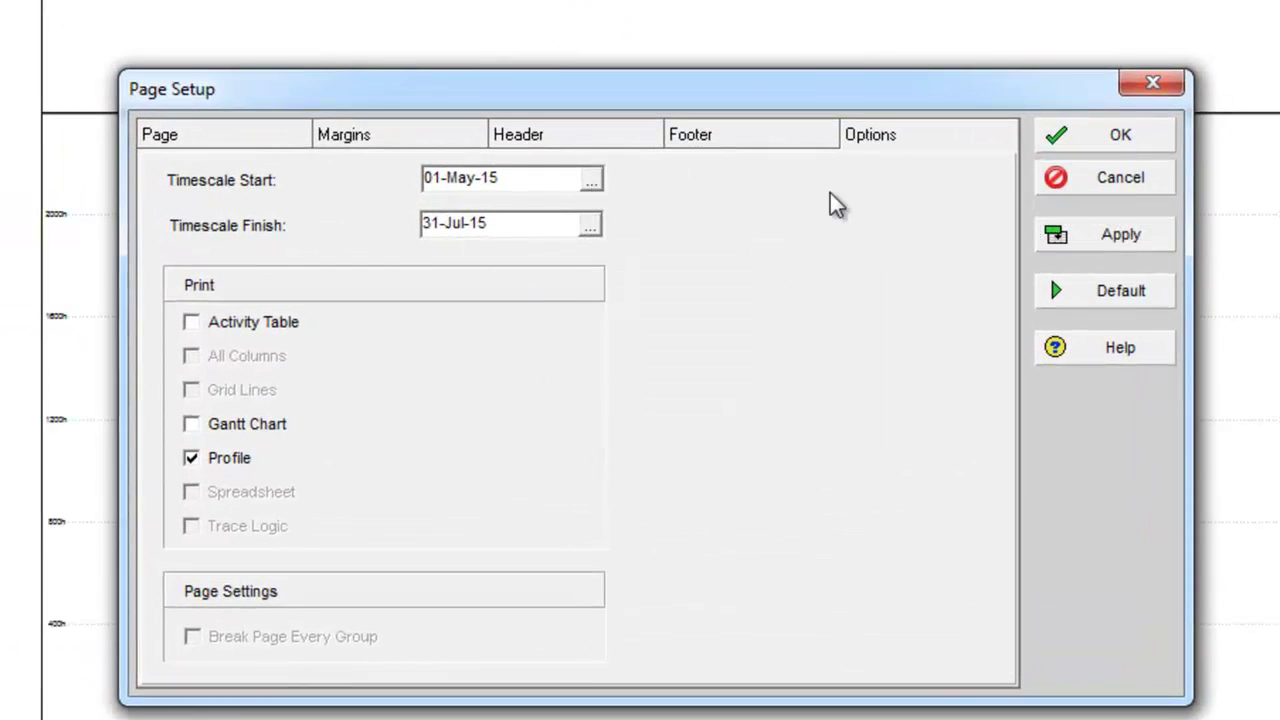
left_click(590, 180)
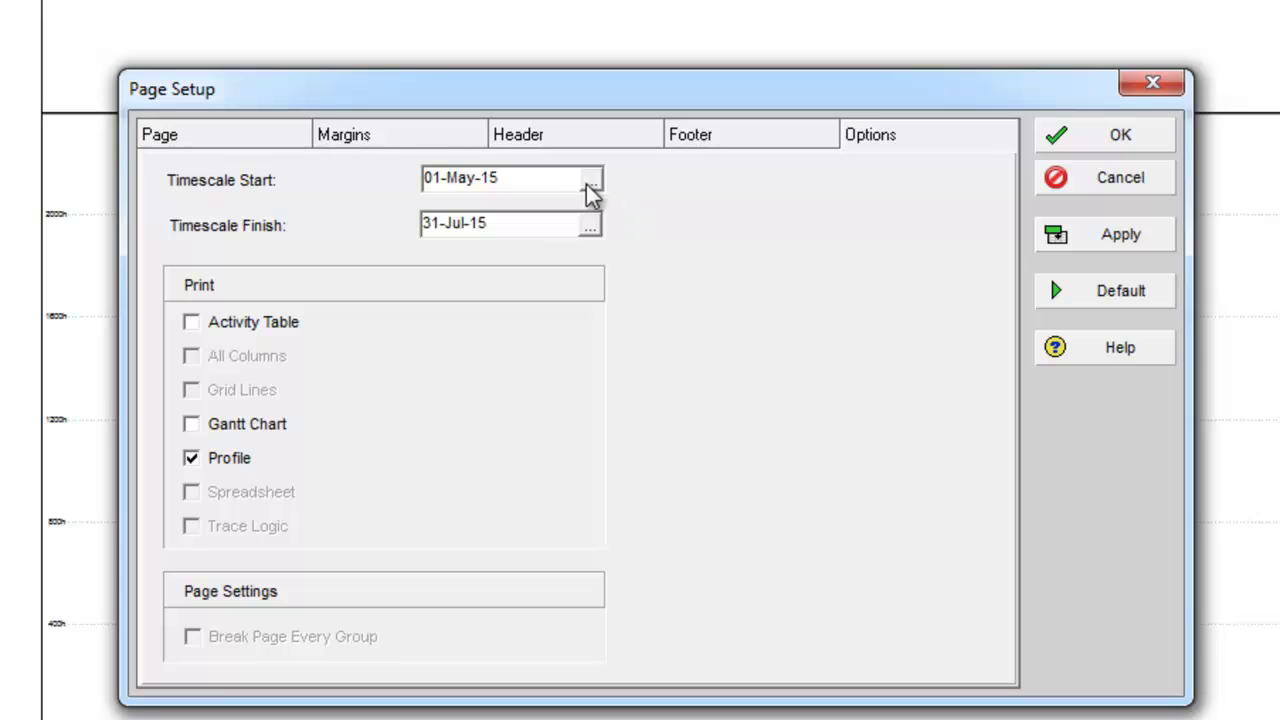
left_click(647, 222)
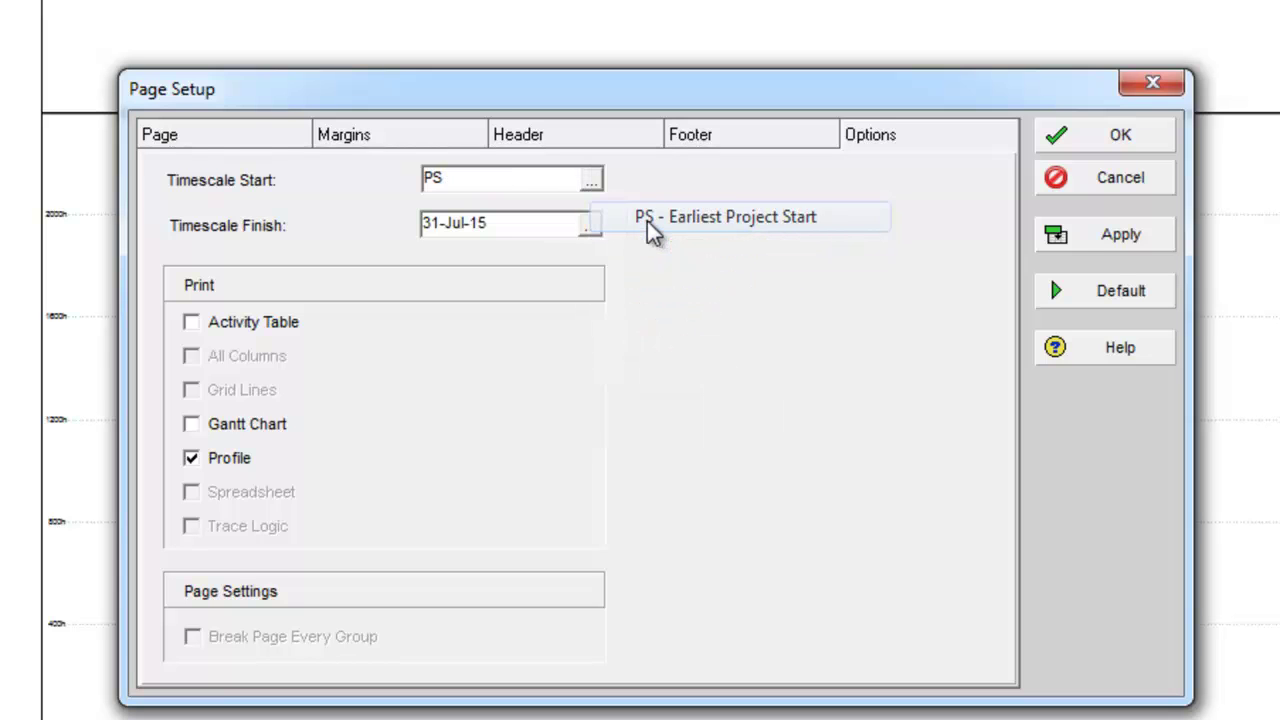
left_click(590, 226)
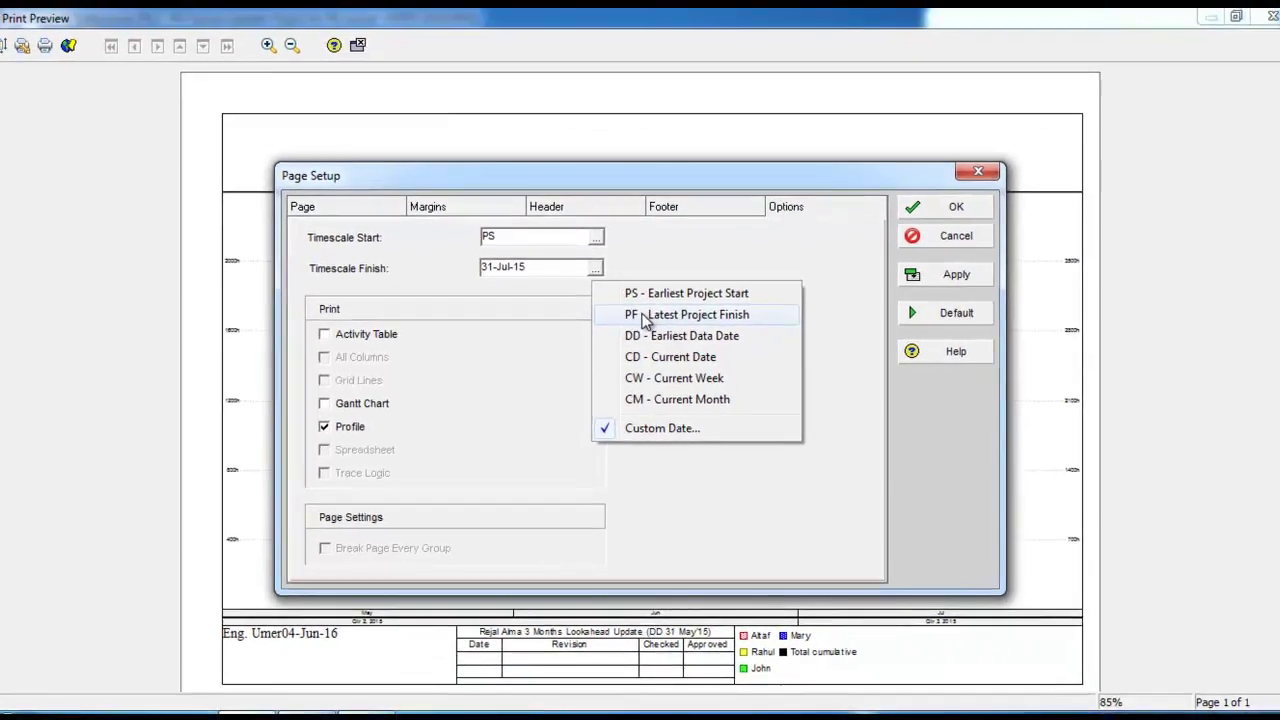
left_click(645, 316)
Step: Apply and confirm the page setup, leaving the preview with just the stacked histogram, May to November
left_click(935, 275)
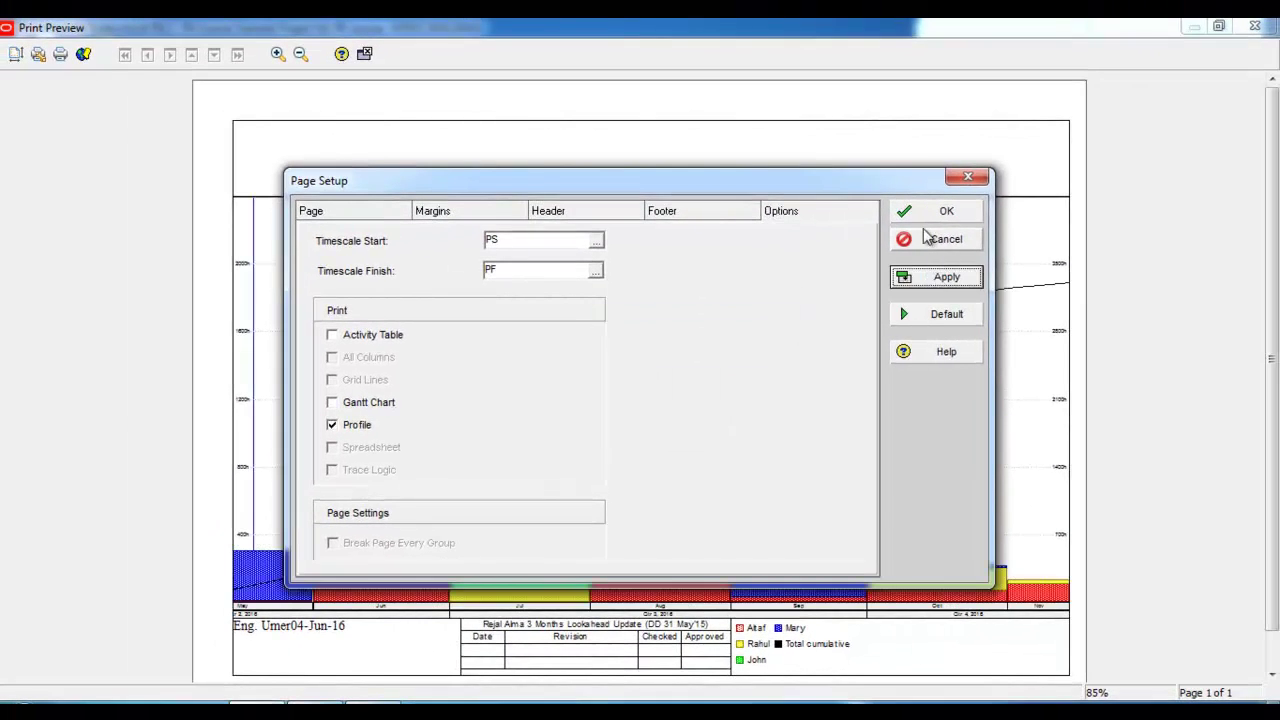
left_click(922, 216)
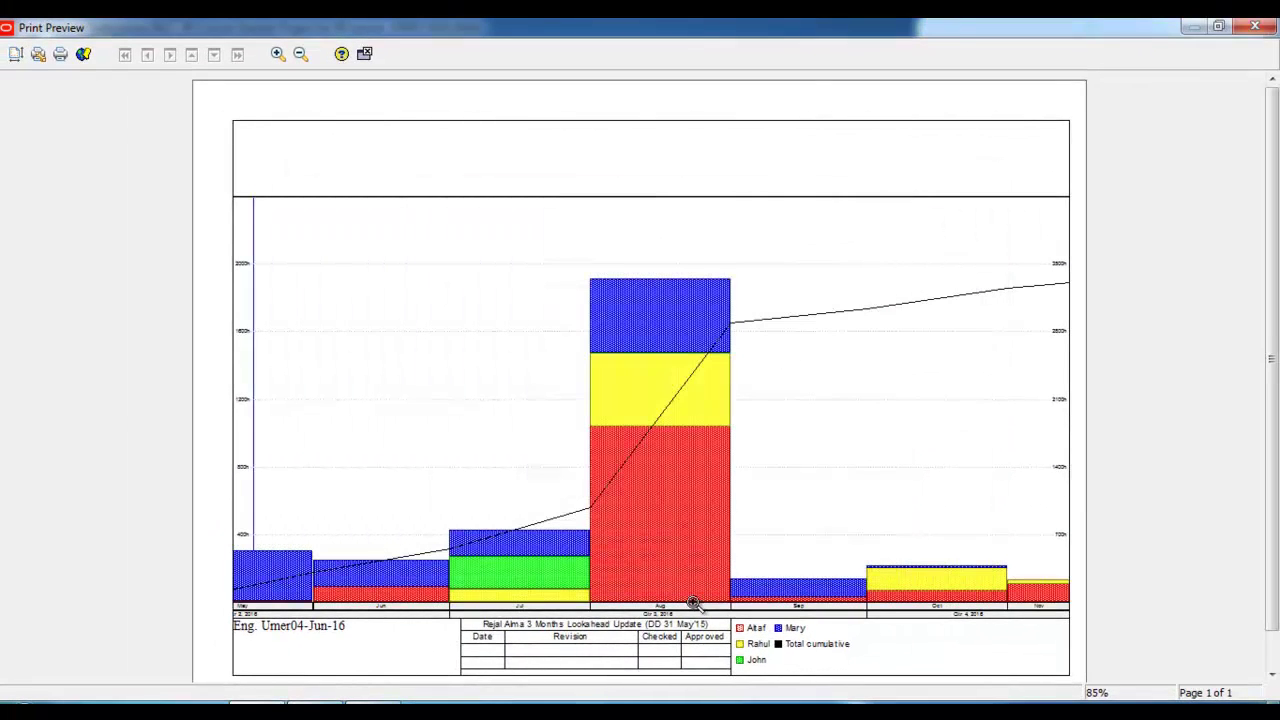